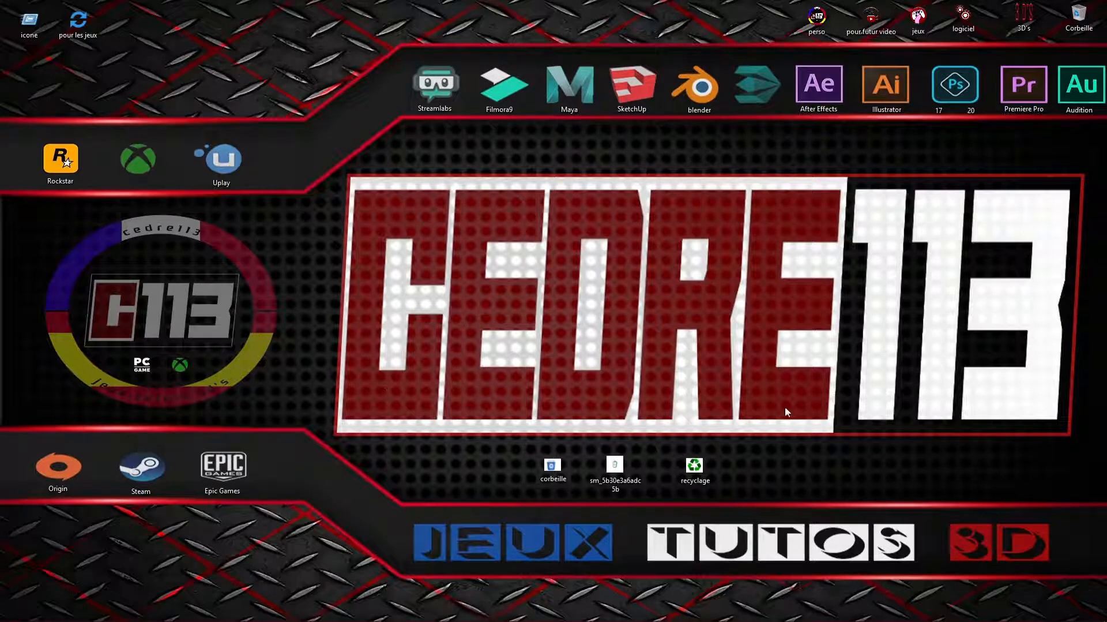
{"action": "mouse_move", "coordinate": [414, 599]}
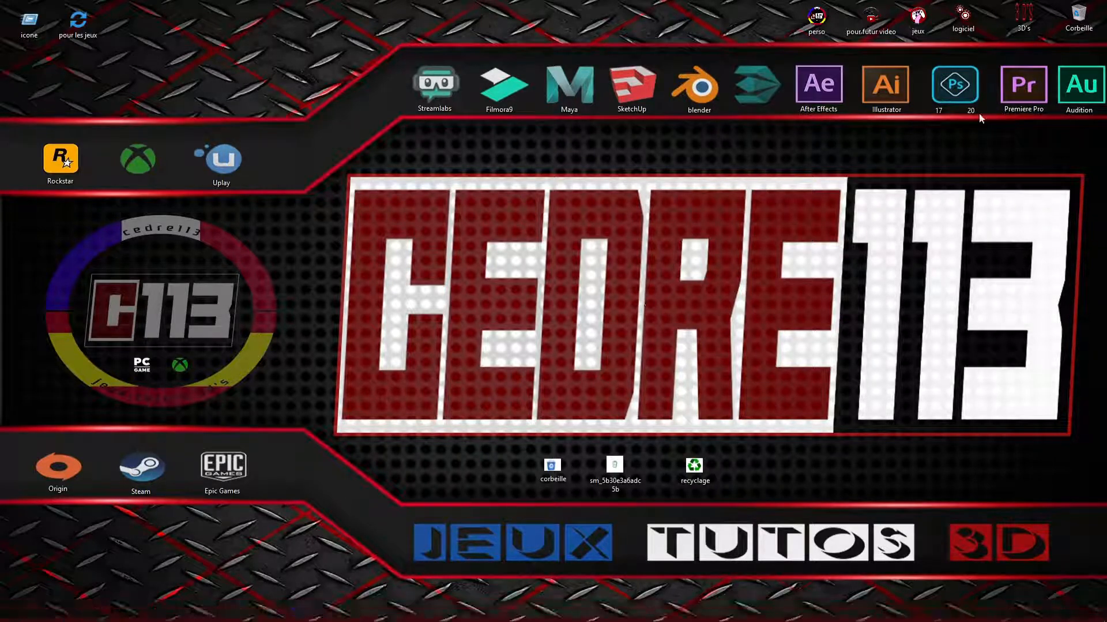
{"action": "left_click_drag", "start_coordinate": [518, 441], "coordinate": [746, 511]}
{"action": "left_click", "coordinate": [695, 466]}
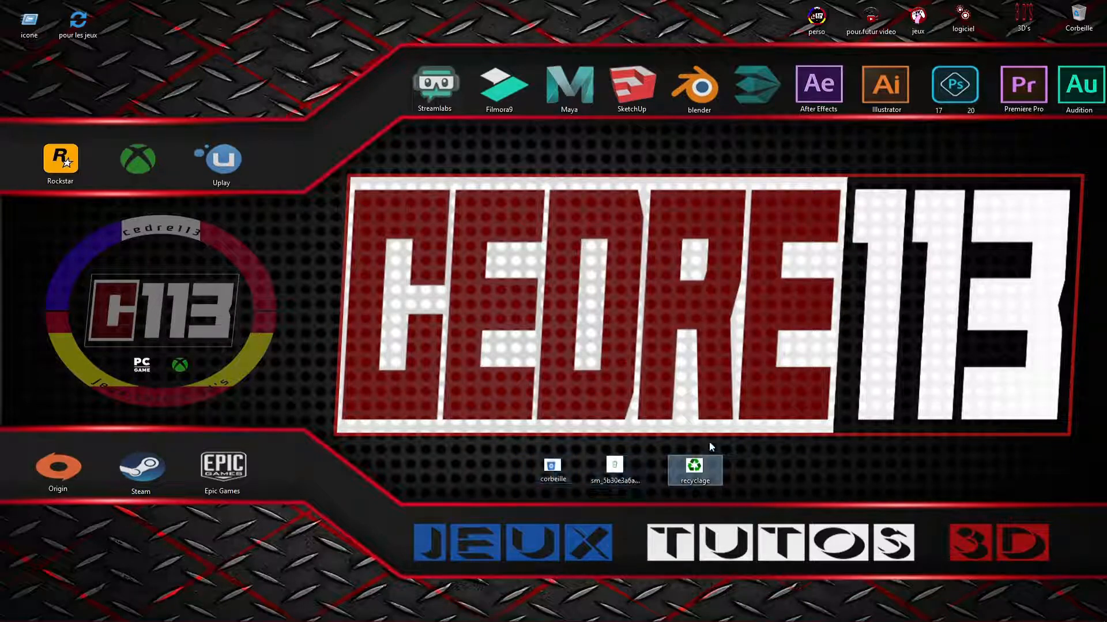
{"action": "left_click_drag", "start_coordinate": [694, 466], "coordinate": [676, 467]}
{"action": "left_click", "coordinate": [680, 430]}
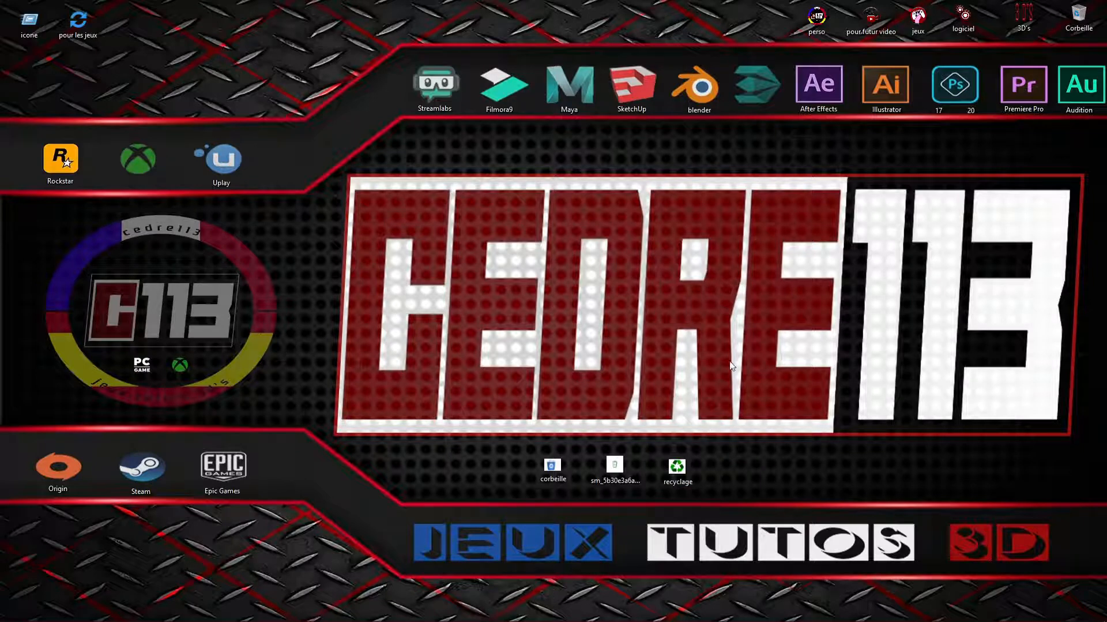
{"action": "left_click", "coordinate": [552, 466]}
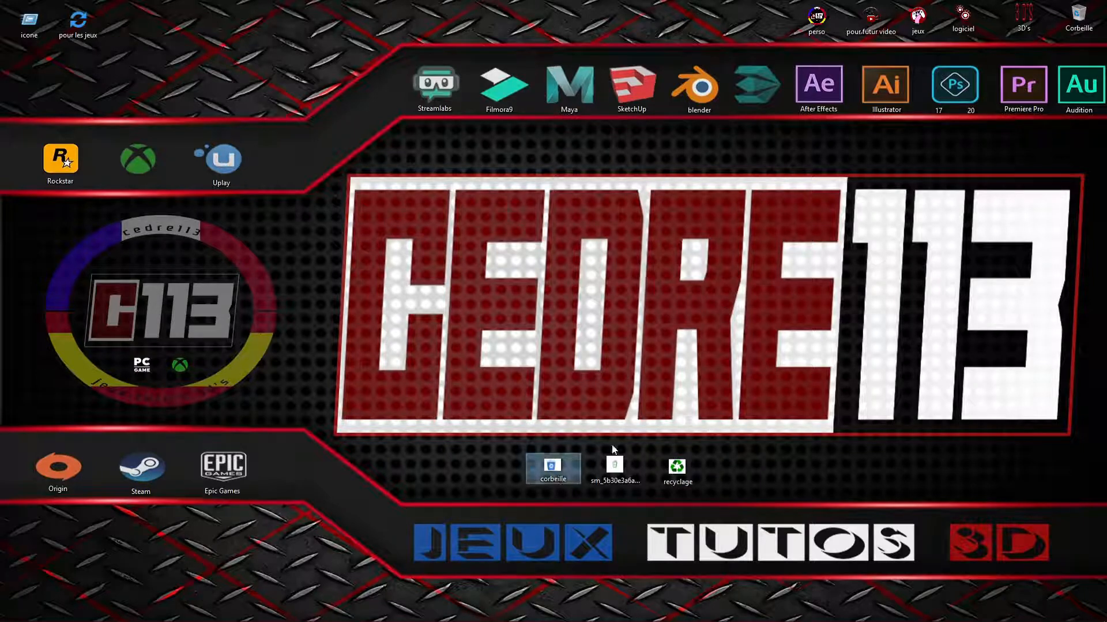
- Open the sm_5b30e3a6adc5b image in Photoshop and turn its background into a normal layer
{"action": "left_click_drag", "start_coordinate": [615, 467], "coordinate": [980, 106]}
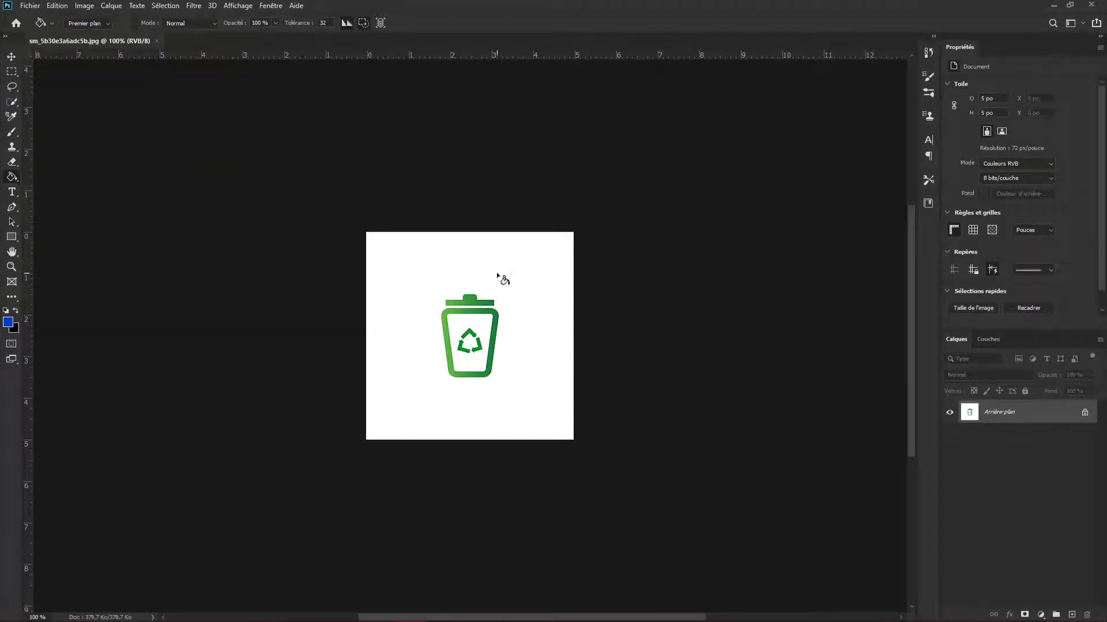
{"action": "left_click", "coordinate": [1085, 413]}
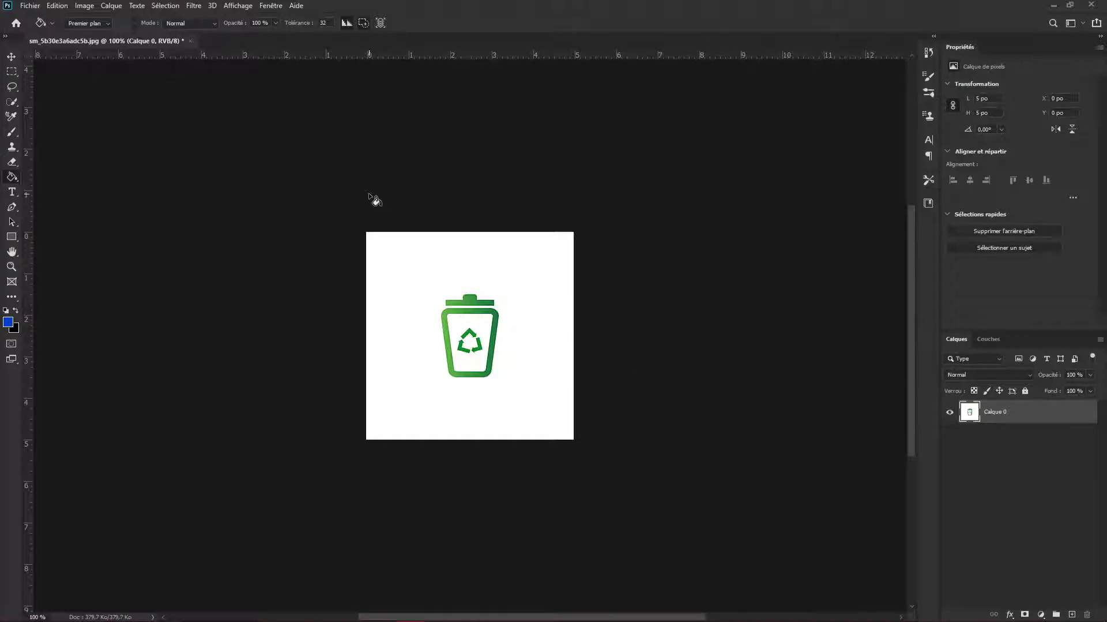
- Delete the white background and the small recycling symbol inside the green bin, leaving transparency, and deselect
{"action": "left_click_drag", "start_coordinate": [730, 5], "coordinate": [786, 295]}
{"action": "left_click_drag", "start_coordinate": [718, 365], "coordinate": [718, 1]}
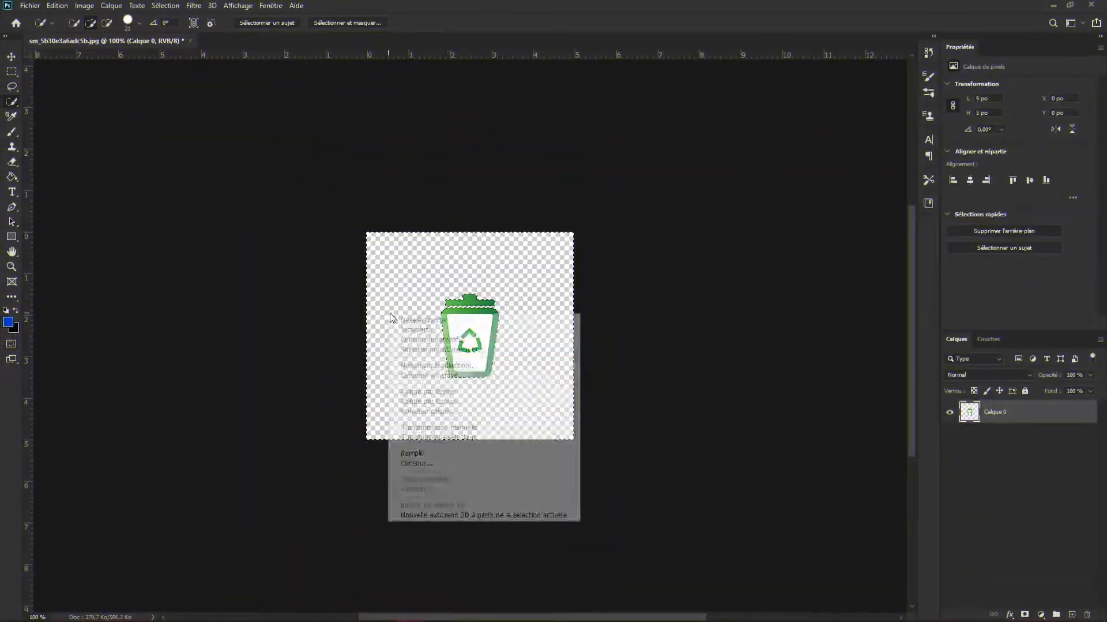
{"action": "left_click", "coordinate": [472, 340]}
{"action": "right_click", "coordinate": [530, 288]}
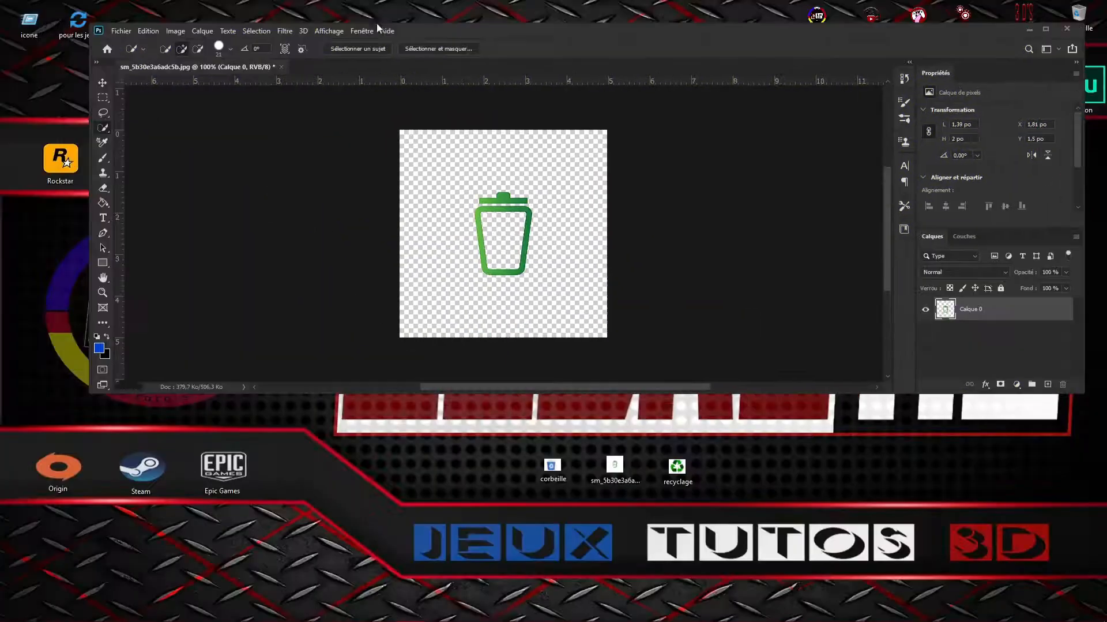
- Open the desktop images corbeille and recyclage as additional documents and maximize the Photoshop window
{"action": "left_click_drag", "start_coordinate": [552, 466], "coordinate": [333, 68]}
{"action": "left_click_drag", "start_coordinate": [678, 466], "coordinate": [502, 68]}
{"action": "left_click", "coordinate": [1046, 29]}
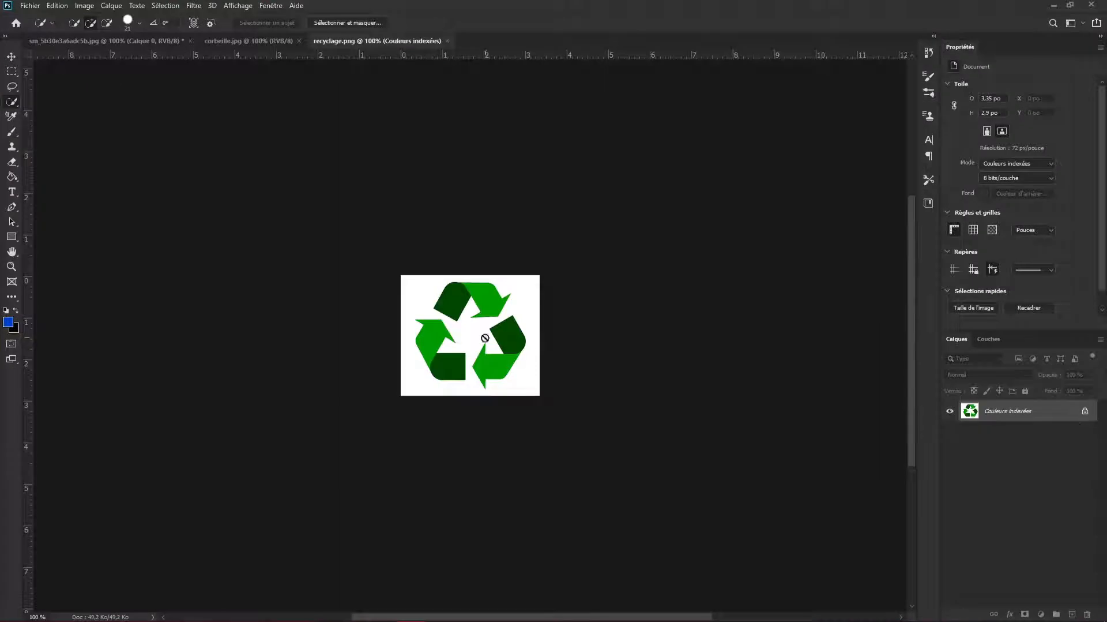
- Convert recyclage.png from indexed colours to RGB mode
{"action": "left_click", "coordinate": [84, 6]}
{"action": "mouse_move", "coordinate": [180, 19]}
{"action": "left_click", "coordinate": [251, 61]}
- Turn the recyclage.png background into a normal layer, delete the white around the arrows, and deselect
{"action": "mouse_move", "coordinate": [408, 286]}
{"action": "left_mouse_down"}
{"action": "mouse_move", "coordinate": [481, 348]}
{"action": "mouse_move", "coordinate": [522, 309]}
{"action": "left_mouse_up"}
{"action": "key", "text": "Delete"}
{"action": "left_click", "coordinate": [637, 198]}
{"action": "left_click", "coordinate": [1085, 411]}
{"action": "key", "text": "Delete"}
{"action": "right_click", "coordinate": [472, 331]}
{"action": "left_click", "coordinate": [486, 338]}
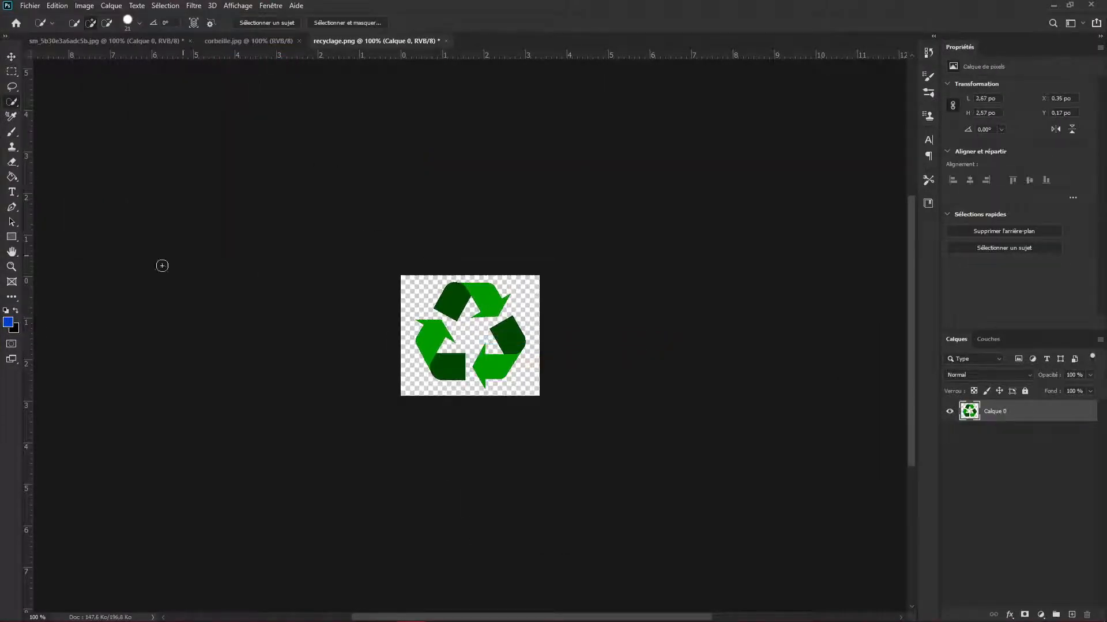
- Fill the three light green segments of the recycling arrows with blue using the Paint Bucket
{"action": "left_click", "coordinate": [9, 322]}
{"action": "key", "text": "Return"}
{"action": "scroll", "coordinate": [673, 217], "scroll_direction": "up", "scroll_amount": 5}
{"action": "left_click", "coordinate": [12, 177]}
{"action": "left_click", "coordinate": [472, 313]}
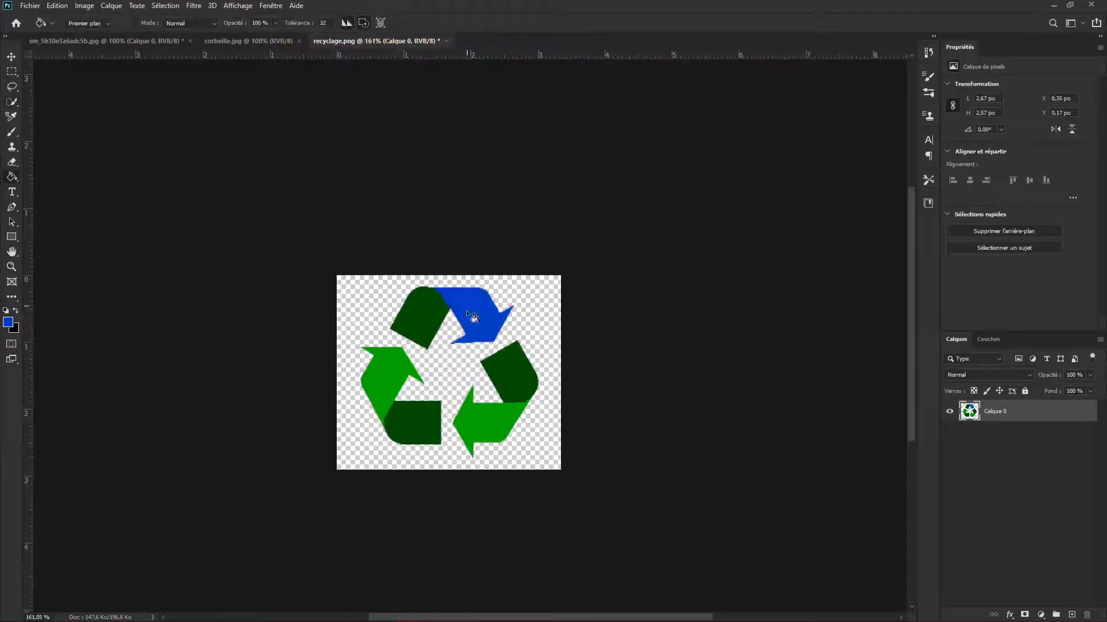
{"action": "left_click", "coordinate": [388, 375]}
{"action": "left_click", "coordinate": [474, 415]}
- Choose a dark blue and fill the three dark green segments of the recycling arrows with it
{"action": "left_click", "coordinate": [8, 322]}
{"action": "left_click", "coordinate": [434, 159]}
{"action": "left_click", "coordinate": [572, 74]}
{"action": "left_click", "coordinate": [426, 327]}
{"action": "left_click", "coordinate": [419, 420]}
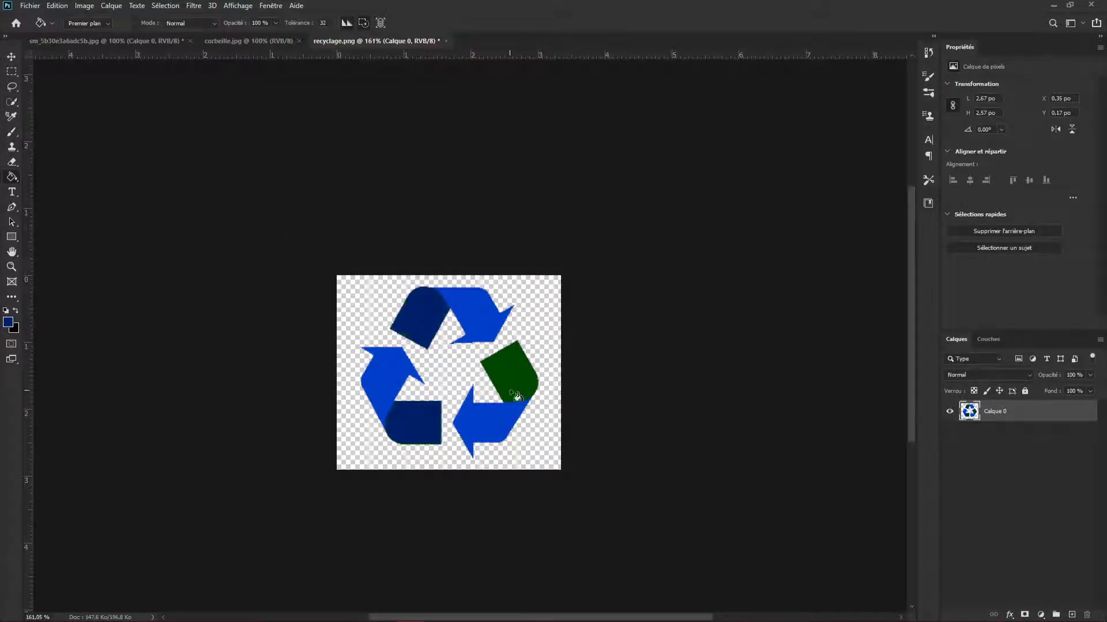
{"action": "left_click", "coordinate": [517, 380]}
- Set the foreground colour to a brighter blue for the light segments of the recycling arrows
{"action": "scroll", "coordinate": [520, 373], "scroll_direction": "down", "scroll_amount": 9}
{"action": "scroll", "coordinate": [520, 373], "scroll_direction": "up", "scroll_amount": 3}
{"action": "left_click", "coordinate": [9, 322]}
{"action": "left_click", "coordinate": [495, 340]}
{"action": "left_click", "coordinate": [529, 73]}
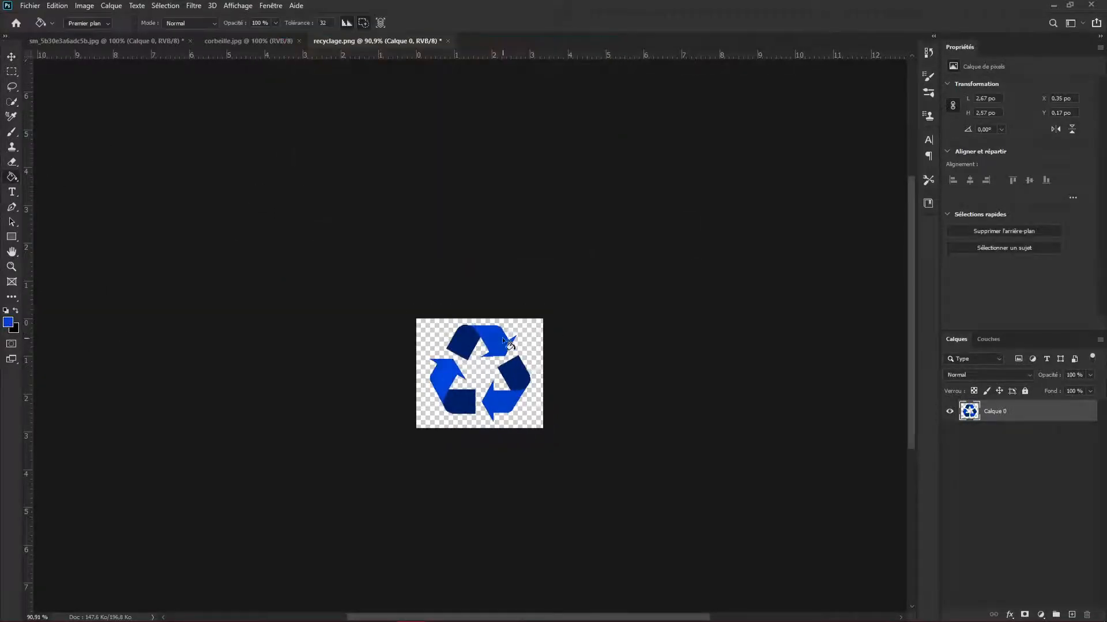
- Copy the blue recycling symbol and paste it into the sm_5b30e3a6adc5b document above the bin
{"action": "left_click", "coordinate": [12, 57]}
{"action": "left_click", "coordinate": [971, 412], "text": "ctrl"}
{"action": "key", "text": "ctrl+c"}
{"action": "left_click", "coordinate": [107, 41]}
{"action": "key", "text": "ctrl+v"}
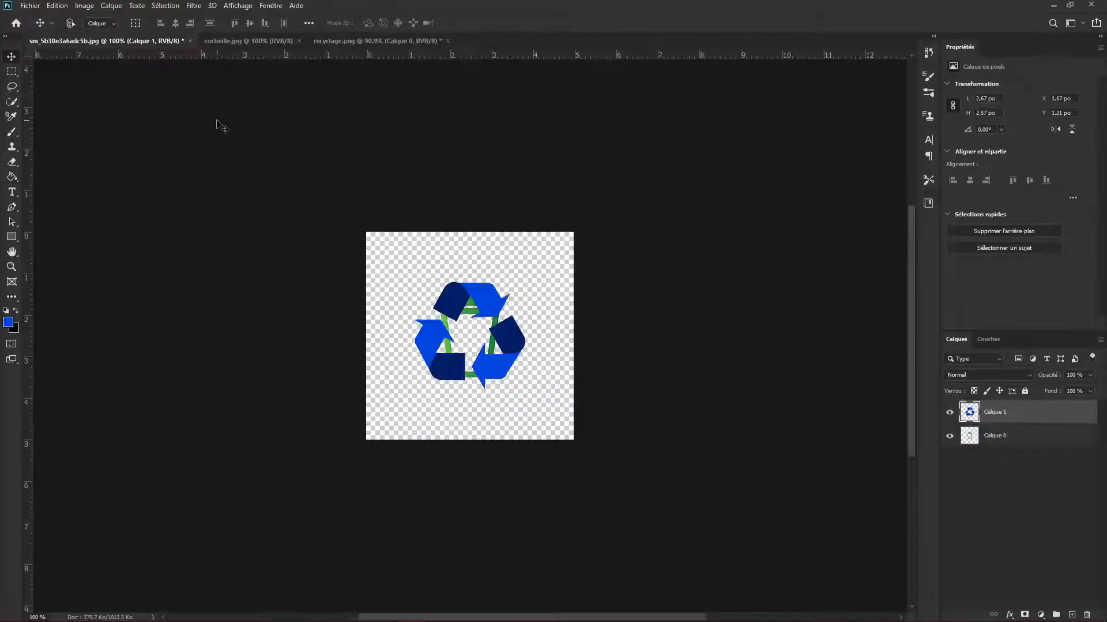
- Scale the pasted recycling symbol to about 26.5 % and centre it inside the bin outline
{"action": "key", "text": "ctrl+t"}
{"action": "scroll", "coordinate": [578, 362], "scroll_direction": "up", "scroll_amount": 5}
{"action": "left_click_drag", "start_coordinate": [482, 207], "coordinate": [480, 311]}
{"action": "scroll", "coordinate": [477, 277], "scroll_direction": "up", "scroll_amount": 3}
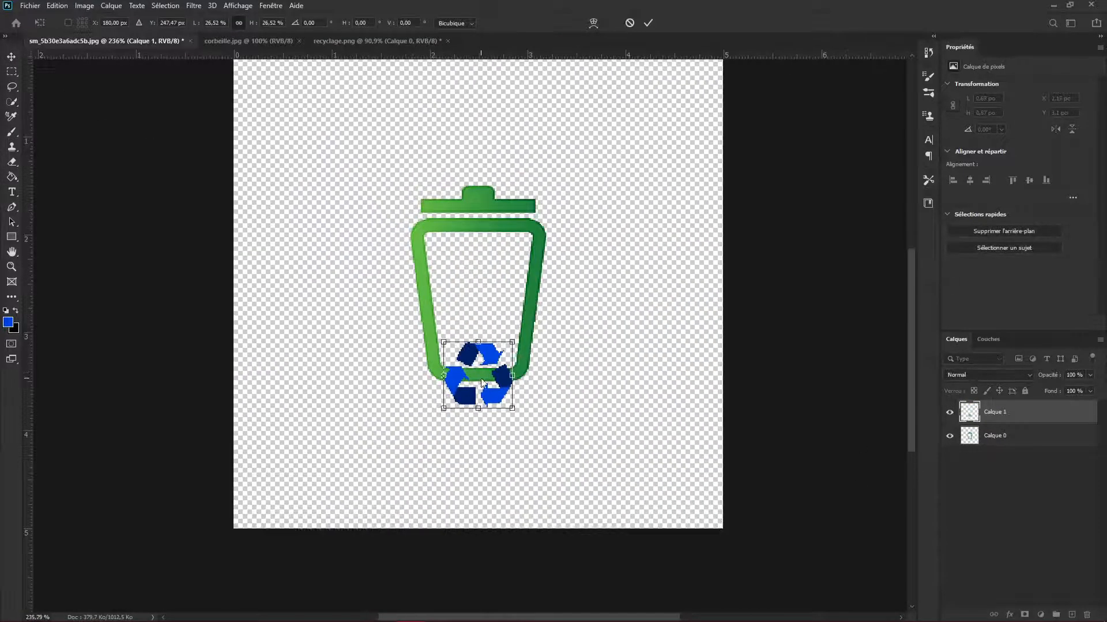
{"action": "left_click_drag", "start_coordinate": [497, 385], "coordinate": [499, 301]}
{"action": "key", "text": "Return"}
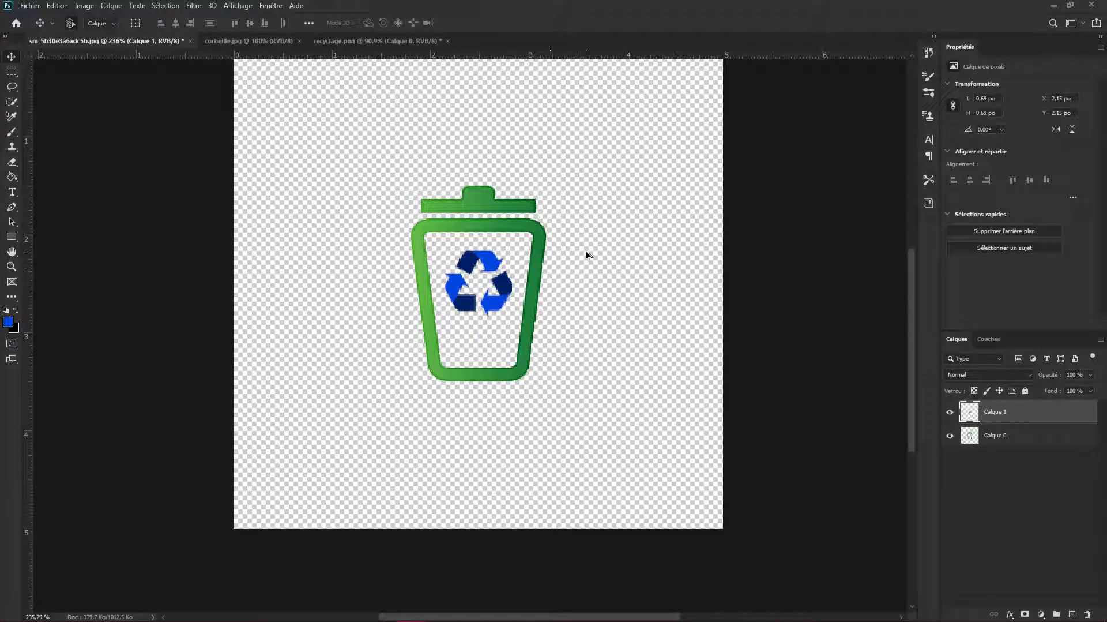
- Add a new empty layer above the recycling symbol
{"action": "key", "text": "ctrl+n"}
{"action": "key", "text": "Escape"}
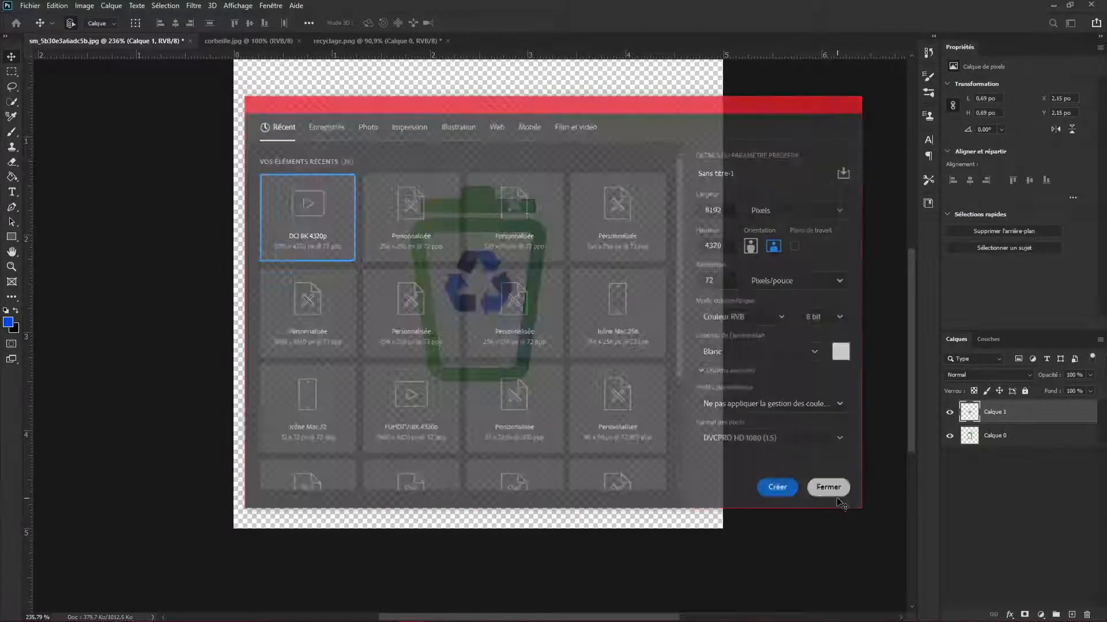
{"action": "key", "text": "ctrl+shift+n"}
{"action": "key", "text": "Return"}
- Apply a dark red Color Overlay and a Bevel & Emboss effect to the bin layer Calque 0
{"action": "left_click", "coordinate": [998, 466]}
{"action": "double_click", "coordinate": [1036, 459]}
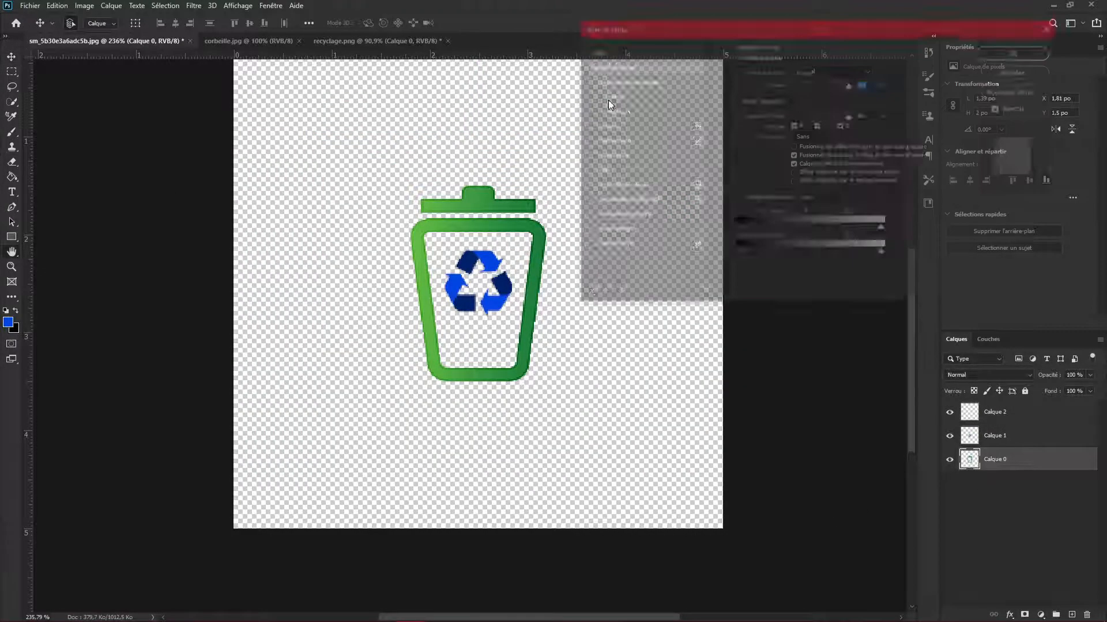
{"action": "left_click", "coordinate": [620, 186]}
{"action": "left_click", "coordinate": [624, 81]}
{"action": "left_click", "coordinate": [1017, 52]}
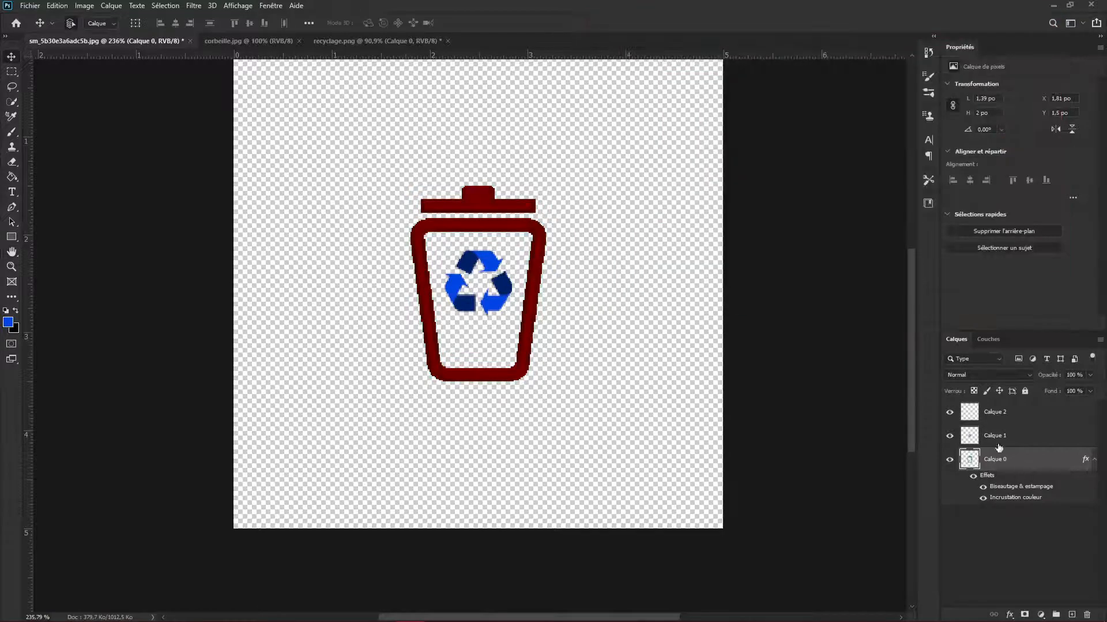
- Add a new layer below the bin outline and paint the bin's interior black with the Brush
{"action": "key", "text": "ctrl+shift+n"}
{"action": "key", "text": "Return"}
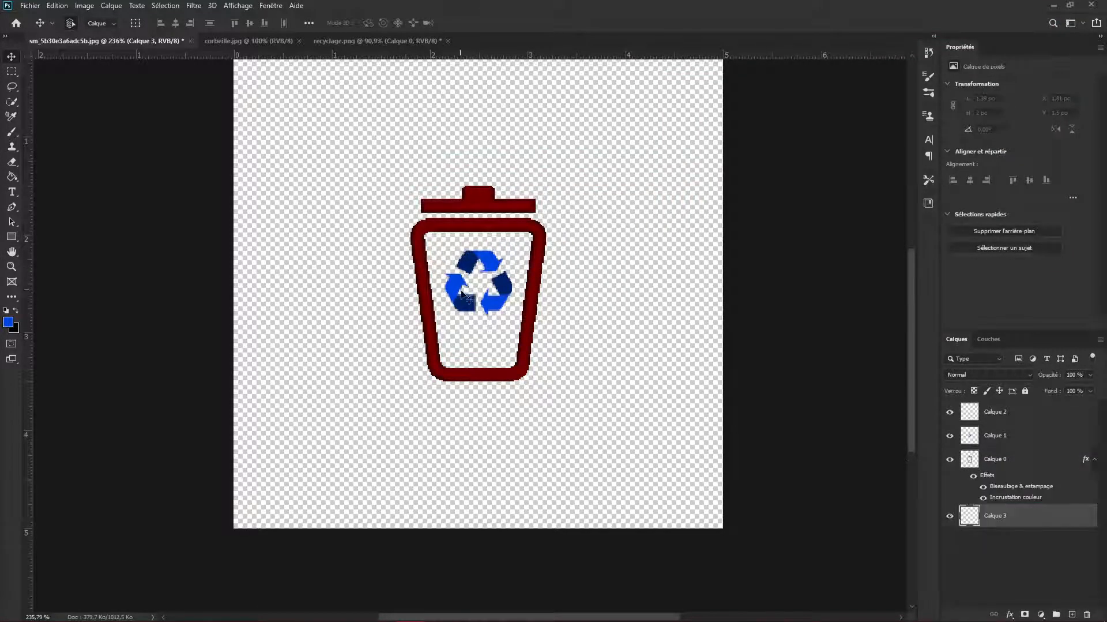
{"action": "key", "text": "b"}
{"action": "key", "text": "x"}
{"action": "mouse_move", "coordinate": [529, 304]}
{"action": "left_mouse_down"}
{"action": "mouse_move", "coordinate": [455, 313]}
{"action": "mouse_move", "coordinate": [433, 276]}
{"action": "mouse_move", "coordinate": [435, 242]}
{"action": "mouse_move", "coordinate": [527, 244]}
{"action": "mouse_move", "coordinate": [506, 363]}
{"action": "mouse_move", "coordinate": [455, 359]}
{"action": "mouse_move", "coordinate": [492, 253]}
{"action": "mouse_move", "coordinate": [465, 335]}
{"action": "mouse_move", "coordinate": [464, 244]}
{"action": "mouse_move", "coordinate": [466, 348]}
{"action": "left_mouse_up"}
{"action": "scroll", "coordinate": [480, 302], "scroll_direction": "down", "scroll_amount": 5}
{"action": "scroll", "coordinate": [491, 299], "scroll_direction": "up", "scroll_amount": 4}
- Add a yellow Stroke effect around the blue recycling symbol on Calque 1
{"action": "double_click", "coordinate": [1024, 442]}
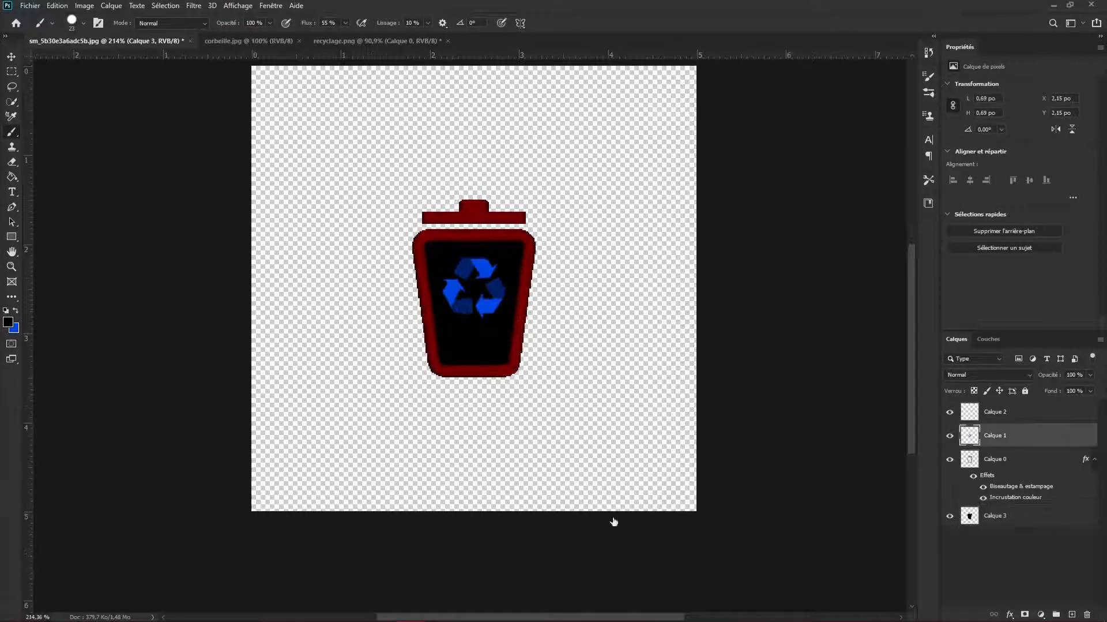
{"action": "left_click", "coordinate": [612, 126]}
{"action": "left_click", "coordinate": [771, 154]}
{"action": "left_click", "coordinate": [450, 196]}
{"action": "left_click", "coordinate": [434, 75]}
{"action": "left_click", "coordinate": [552, 73]}
{"action": "key", "text": "Return"}
- Duplicate the red bin layer Calque 0 and hide the copy
{"action": "scroll", "coordinate": [635, 289], "scroll_direction": "down", "scroll_amount": 2}
{"action": "scroll", "coordinate": [635, 289], "scroll_direction": "up", "scroll_amount": 3}
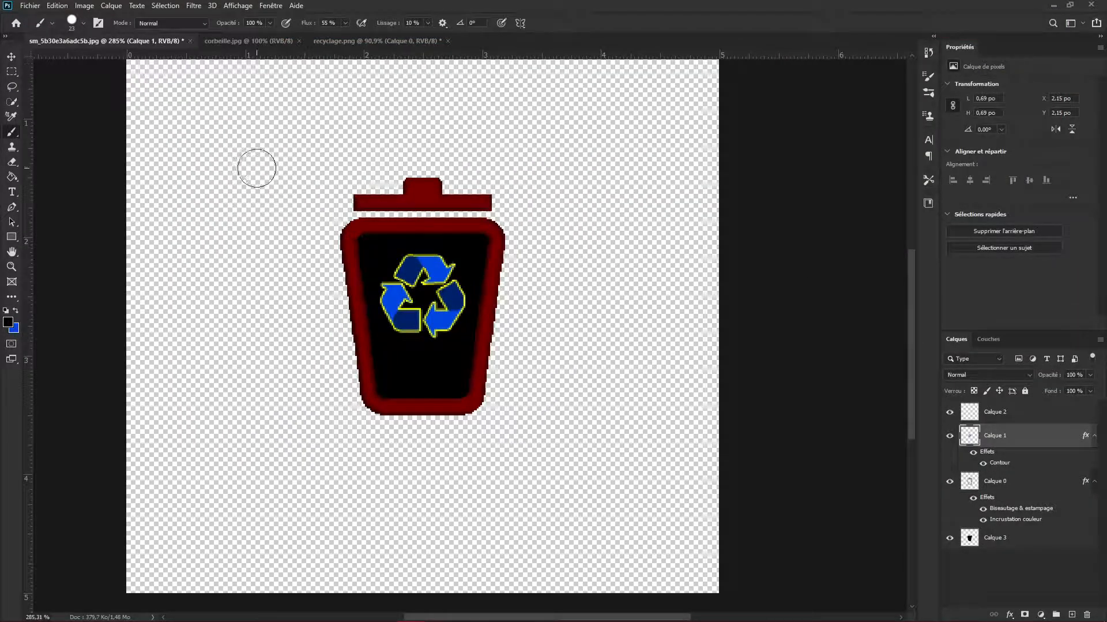
{"action": "scroll", "coordinate": [299, 175], "scroll_direction": "down", "scroll_amount": 2}
{"action": "scroll", "coordinate": [239, 189], "scroll_direction": "up", "scroll_amount": 1}
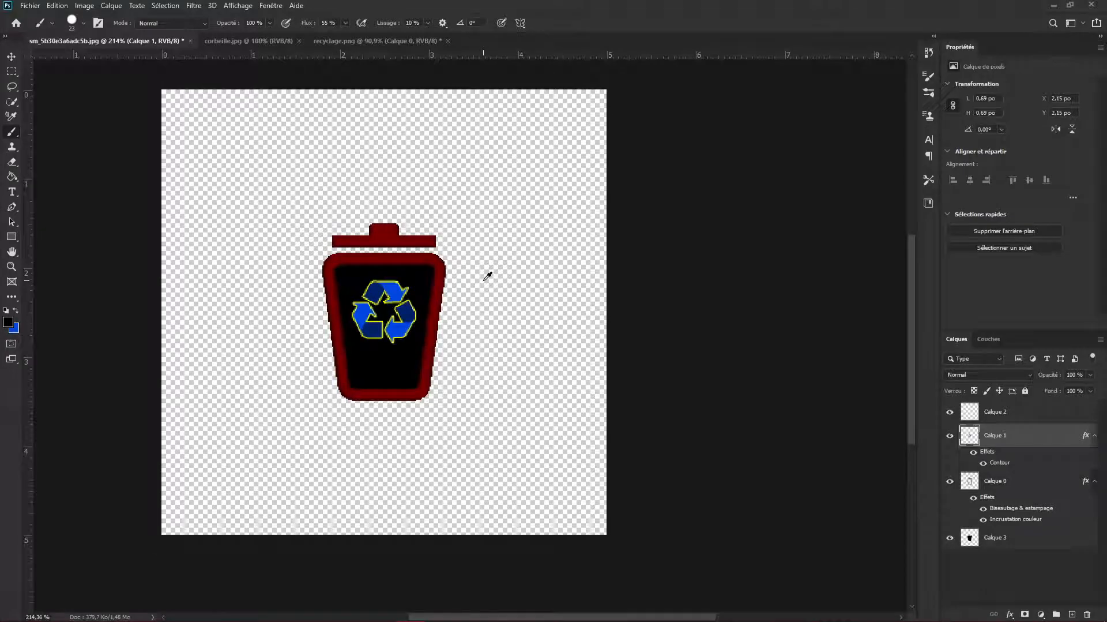
{"action": "left_click", "coordinate": [1005, 488]}
{"action": "key", "text": "ctrl+j"}
{"action": "left_click", "coordinate": [950, 481]}
- Erase the lid from the original bin layer Calque 0 with the Eraser
{"action": "left_click", "coordinate": [1048, 537]}
{"action": "scroll", "coordinate": [323, 203], "scroll_direction": "up", "scroll_amount": 2}
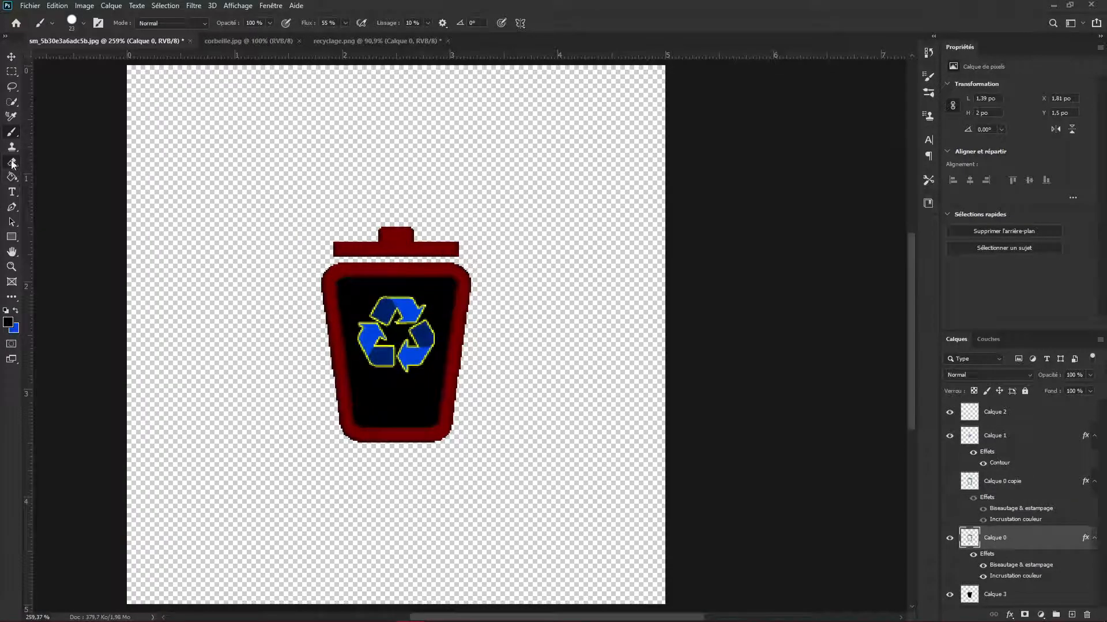
{"action": "left_click", "coordinate": [12, 162]}
{"action": "scroll", "coordinate": [349, 231], "scroll_direction": "up", "scroll_amount": 3}
{"action": "scroll", "coordinate": [342, 229], "scroll_direction": "up", "scroll_amount": 3}
{"action": "mouse_move", "coordinate": [330, 235]}
{"action": "left_mouse_down"}
{"action": "mouse_move", "coordinate": [551, 241]}
{"action": "mouse_move", "coordinate": [357, 243]}
{"action": "left_mouse_up"}
- In corbeille.jpg, select the white background around the bin, keeping the crumpled paper out of the selection
{"action": "left_click", "coordinate": [248, 41]}
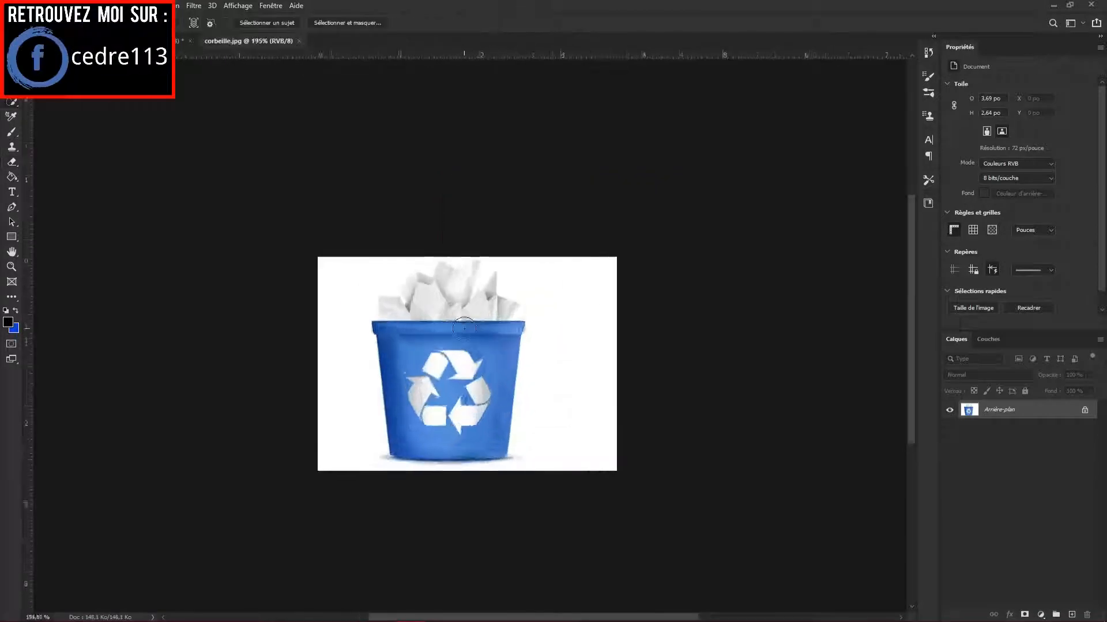
{"action": "scroll", "coordinate": [465, 328], "scroll_direction": "up", "scroll_amount": 2}
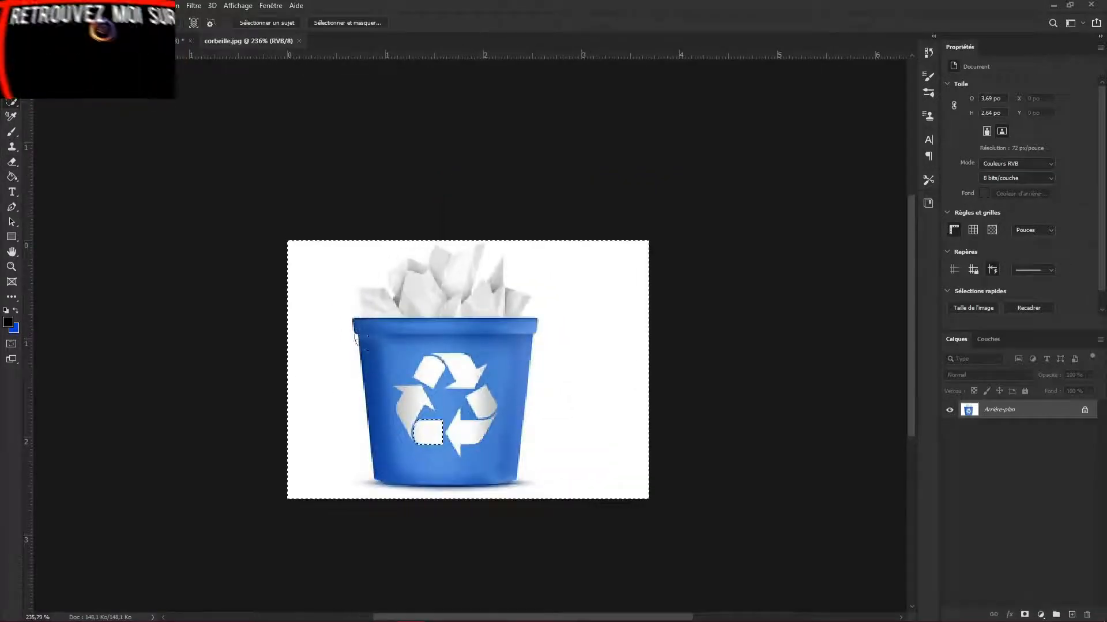
{"action": "scroll", "coordinate": [398, 298], "scroll_direction": "up", "scroll_amount": 6}
{"action": "mouse_move", "coordinate": [529, 279]}
{"action": "left_mouse_down"}
{"action": "mouse_move", "coordinate": [403, 300]}
{"action": "mouse_move", "coordinate": [403, 263]}
{"action": "mouse_move", "coordinate": [492, 193]}
{"action": "mouse_move", "coordinate": [482, 181]}
{"action": "mouse_move", "coordinate": [589, 186]}
{"action": "left_mouse_up"}
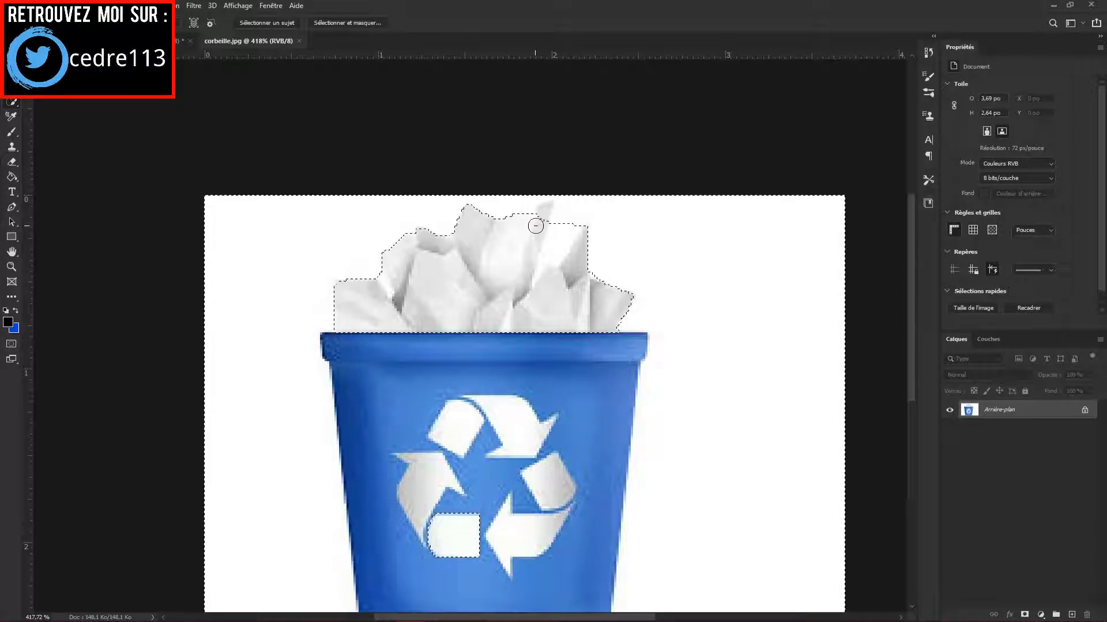
- Turn the corbeille.jpg background into a normal layer, delete the area around the crumpled paper, and deselect
{"action": "scroll", "coordinate": [544, 266], "scroll_direction": "down", "scroll_amount": 3}
{"action": "left_click", "coordinate": [1085, 409]}
{"action": "key", "text": "Delete"}
{"action": "right_click", "coordinate": [527, 223]}
{"action": "left_click", "coordinate": [563, 230]}
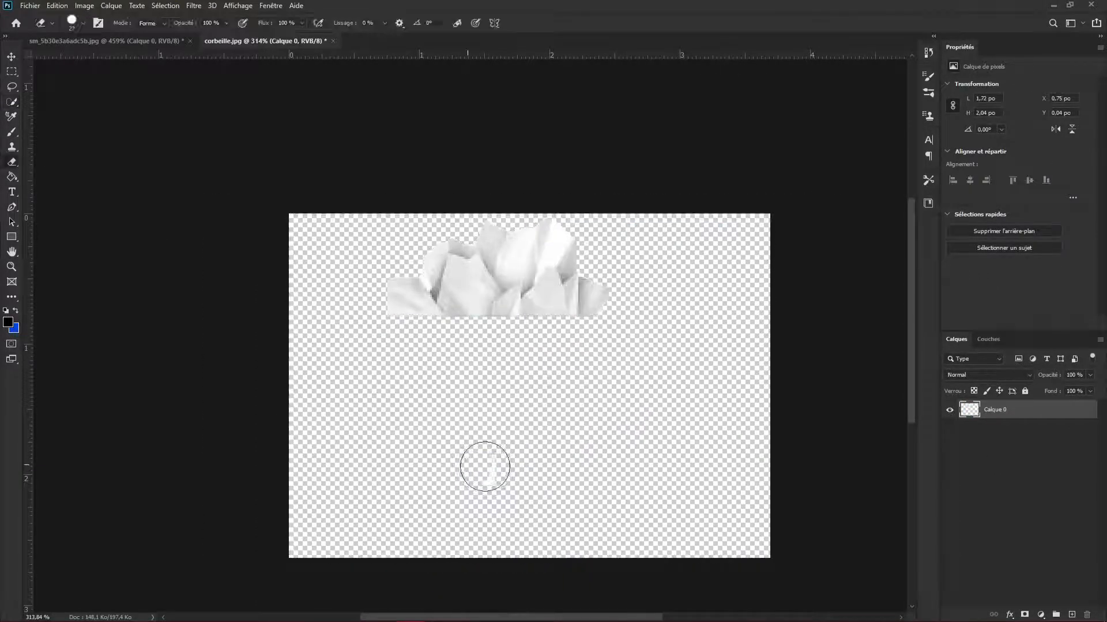
- Delete the leftover pixels below the crumpled paper with a rectangular selection, and deselect
{"action": "scroll", "coordinate": [490, 332], "scroll_direction": "up", "scroll_amount": 5}
{"action": "key", "text": "m"}
{"action": "left_click_drag", "start_coordinate": [174, 386], "coordinate": [753, 328]}
{"action": "key", "text": "Delete"}
{"action": "right_click", "coordinate": [621, 444]}
{"action": "left_click", "coordinate": [646, 238]}
- Copy the cut-out crumpled paper and paste it into the sm_5b30e3a6adc5b document
{"action": "left_click", "coordinate": [970, 411], "text": "ctrl"}
{"action": "scroll", "coordinate": [526, 265], "scroll_direction": "down", "scroll_amount": 6}
{"action": "left_click", "coordinate": [153, 41]}
{"action": "key", "text": "ctrl+v"}
- Scale the pasted crumpled paper to about 65 % and fit it along the upper rim of the open bin
{"action": "key", "text": "ctrl+t"}
{"action": "left_click_drag", "start_coordinate": [404, 315], "coordinate": [435, 197]}
{"action": "left_click_drag", "start_coordinate": [663, 231], "coordinate": [550, 253]}
{"action": "scroll", "coordinate": [491, 273], "scroll_direction": "up", "scroll_amount": 6}
{"action": "left_click_drag", "start_coordinate": [453, 200], "coordinate": [452, 241]}
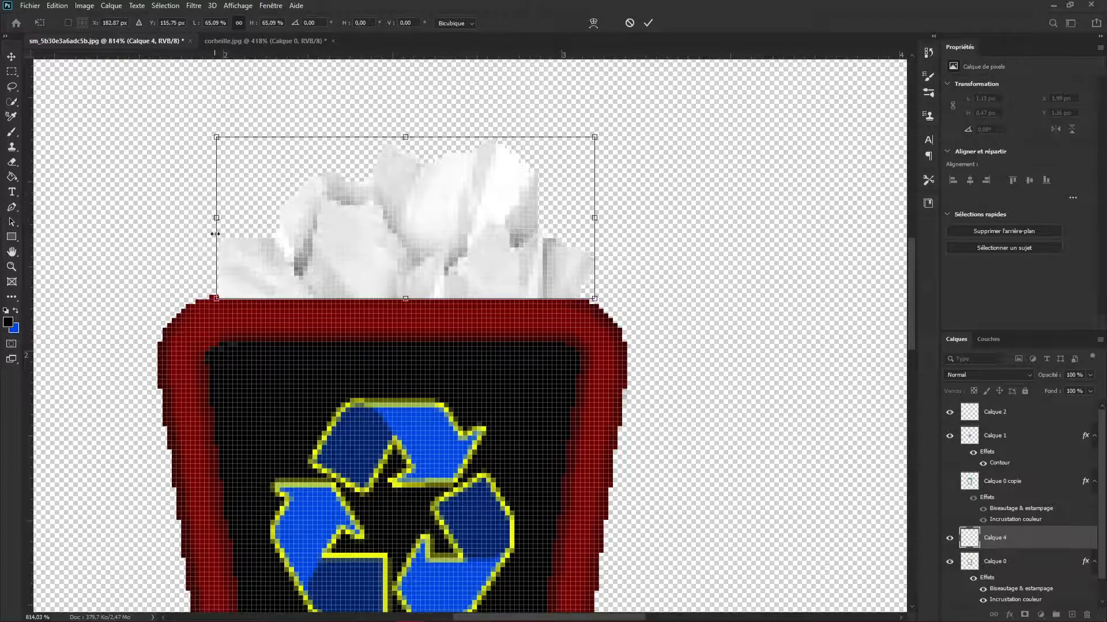
{"action": "left_click_drag", "start_coordinate": [308, 251], "coordinate": [301, 252]}
{"action": "scroll", "coordinate": [204, 239], "scroll_direction": "up", "scroll_amount": 1}
{"action": "key", "text": "alt+space"}
{"action": "key", "text": "Escape"}
{"action": "key", "text": "Return"}
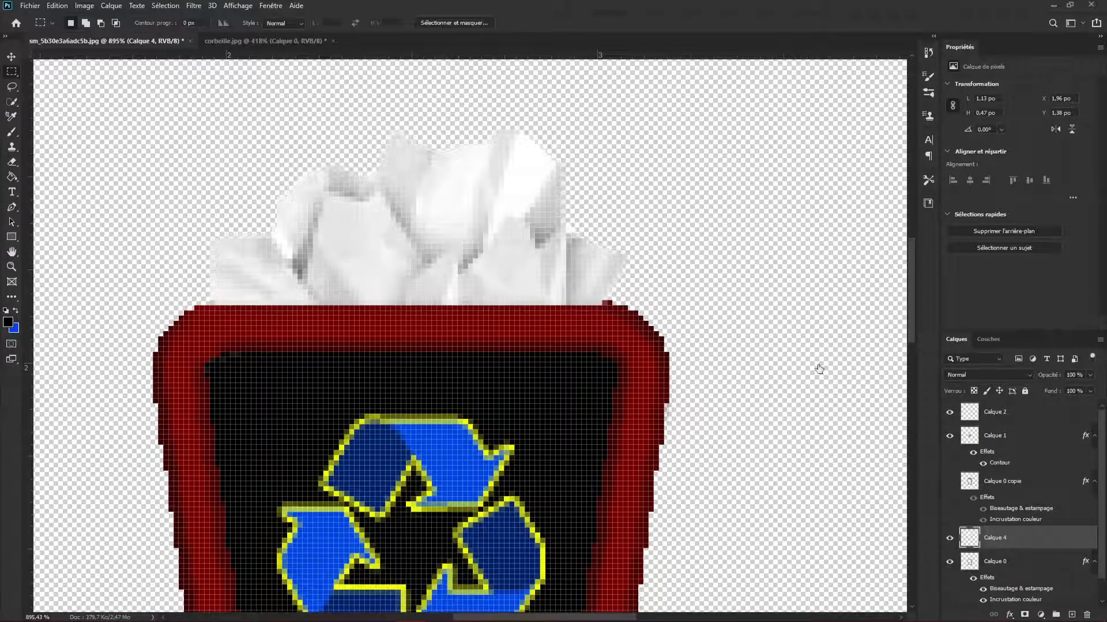
- Apply a grey Color Overlay in Exclusion blend mode with reduced opacity to the crumpled paper layer
{"action": "left_click", "coordinate": [642, 189]}
{"action": "left_click", "coordinate": [879, 72]}
{"action": "left_click", "coordinate": [293, 144]}
{"action": "key", "text": "Return"}
{"action": "left_click", "coordinate": [829, 76]}
{"action": "left_click", "coordinate": [829, 76]}
{"action": "scroll", "coordinate": [830, 76], "scroll_direction": "down", "scroll_amount": 15}
{"action": "scroll", "coordinate": [829, 74], "scroll_direction": "down", "scroll_amount": 6}
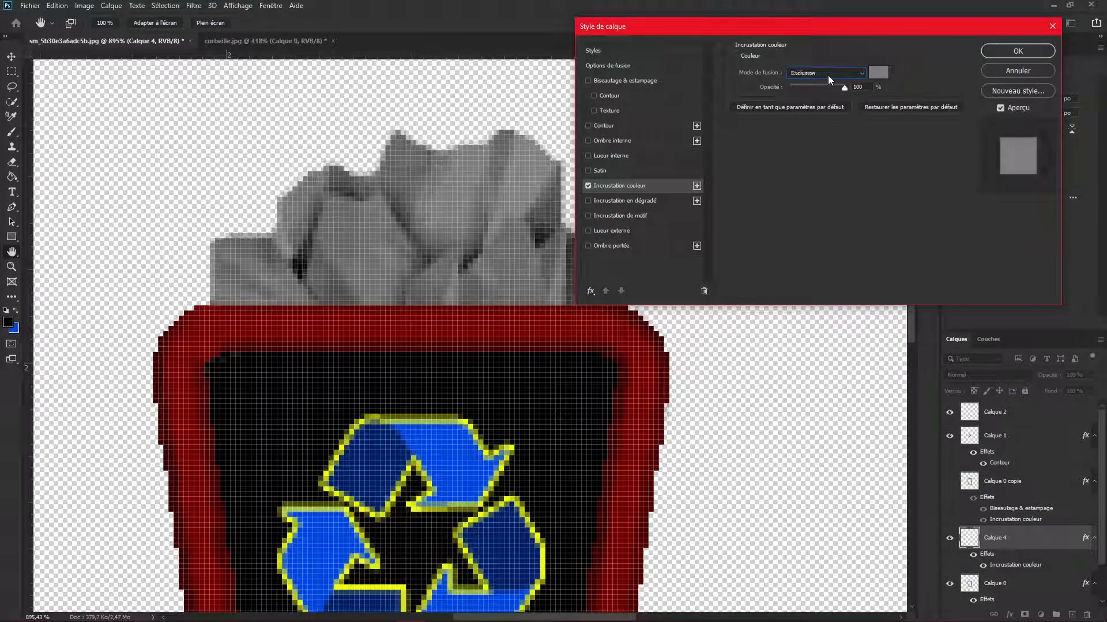
{"action": "left_click_drag", "start_coordinate": [813, 90], "coordinate": [726, 108]}
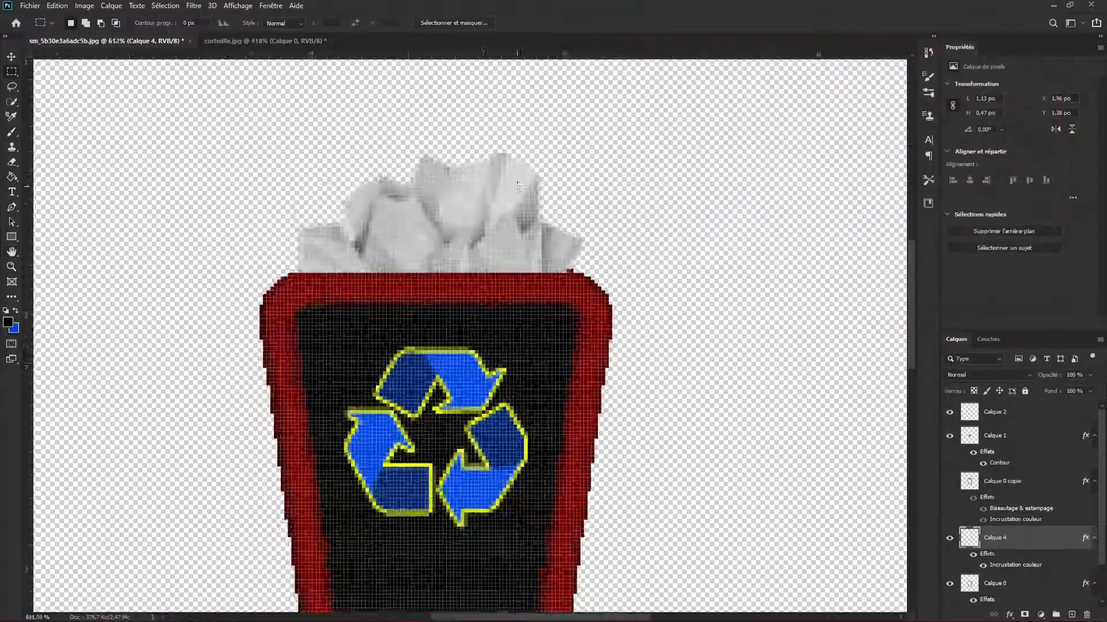
- Hide the crumpled paper layer Calque 4 and show the lidded bin layer Calque 0 copie
{"action": "scroll", "coordinate": [518, 186], "scroll_direction": "down", "scroll_amount": 14}
{"action": "left_click", "coordinate": [950, 537]}
{"action": "left_click", "coordinate": [950, 481]}
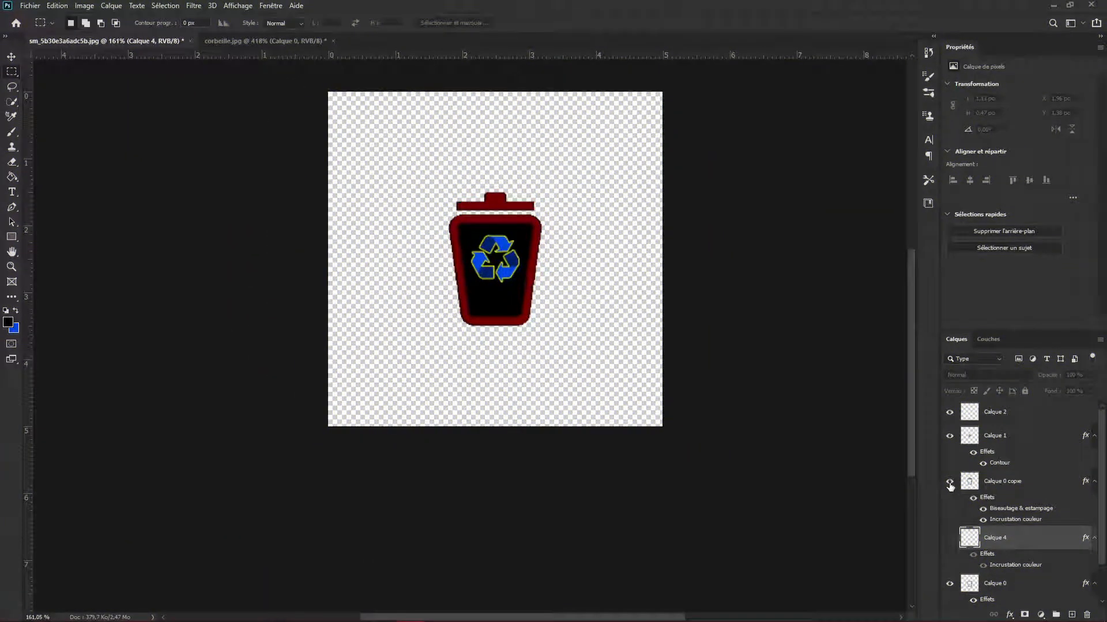
{"action": "scroll", "coordinate": [977, 478], "scroll_direction": "down", "scroll_amount": 2}
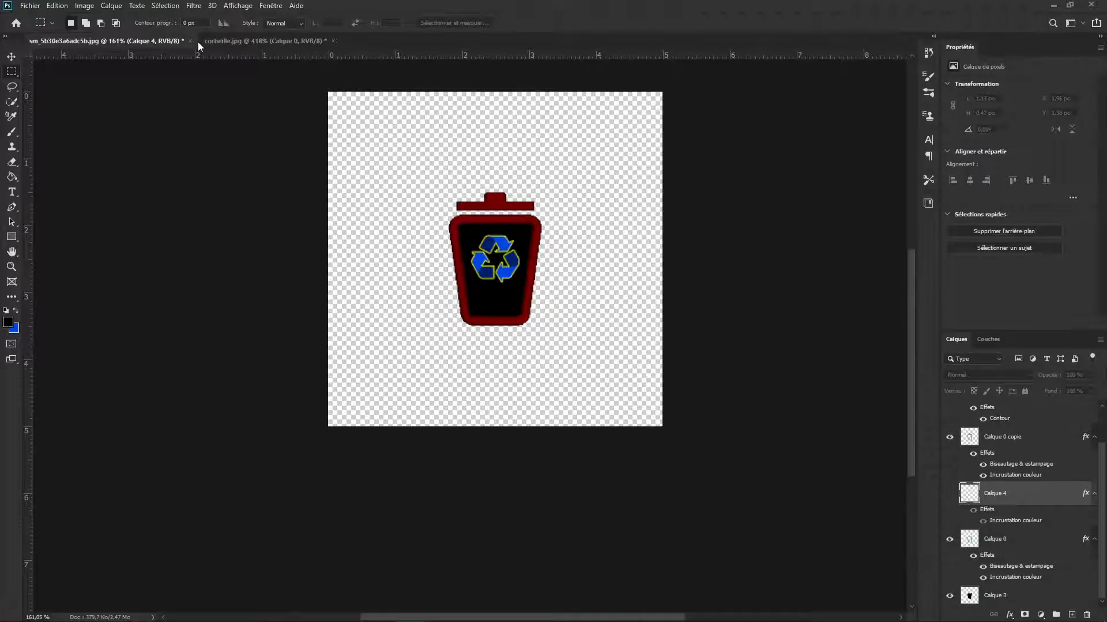
- Create a new 256 x 256 px document at 72 ppi with a transparent background
{"action": "key", "text": "ctrl+n"}
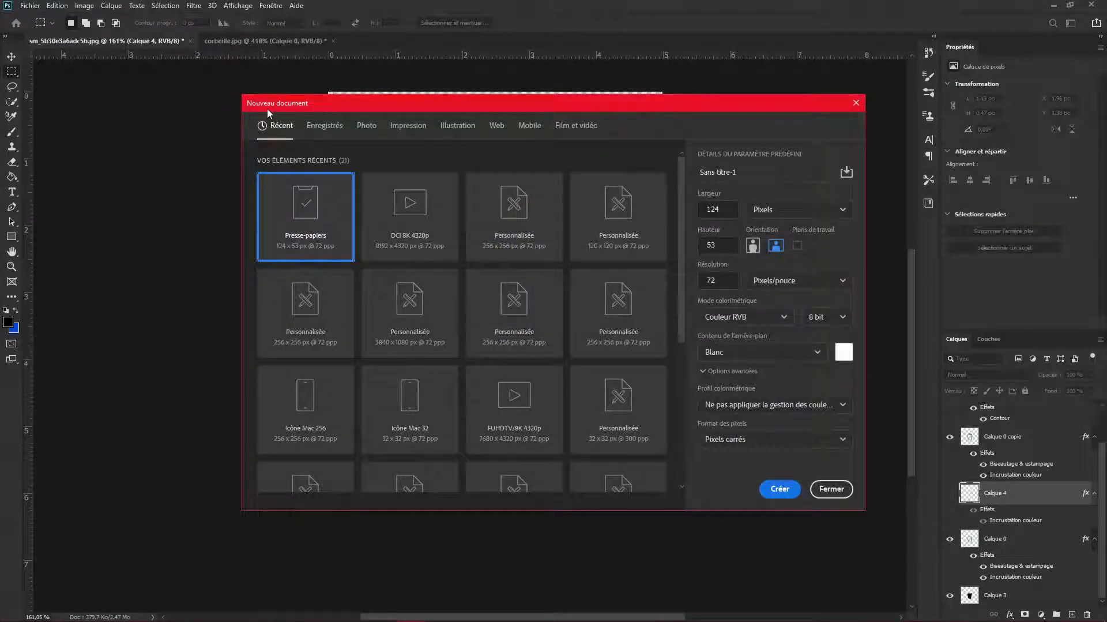
{"action": "left_click", "coordinate": [517, 248]}
{"action": "left_click", "coordinate": [761, 489]}
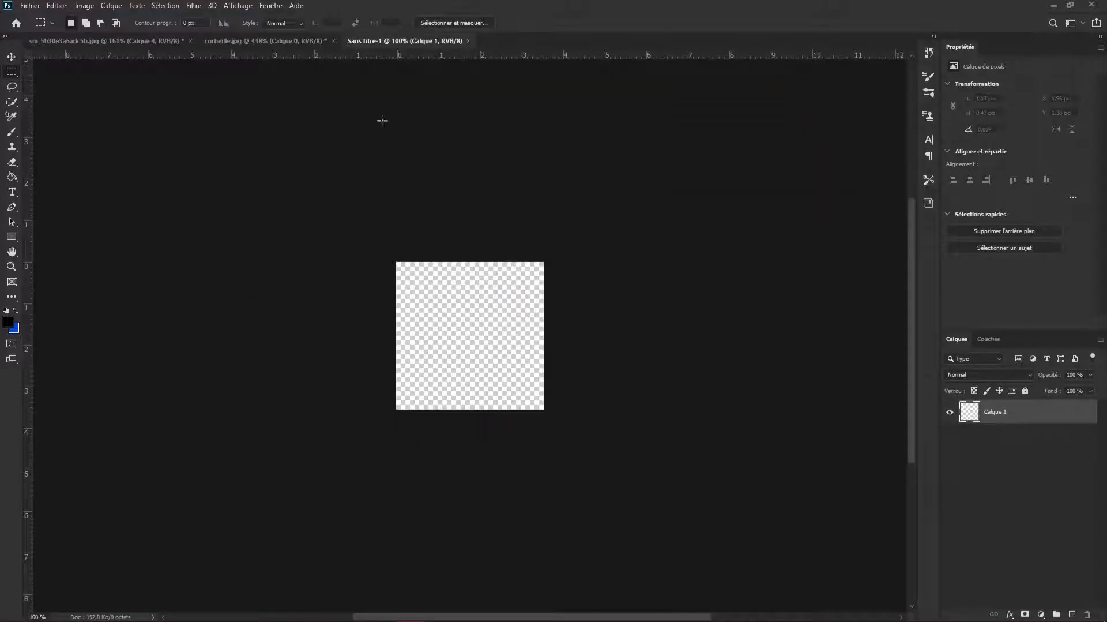
- Merge the visible layers of the lidded bin in the sm_5b30e3a6adc5b document
{"action": "left_click", "coordinate": [136, 40]}
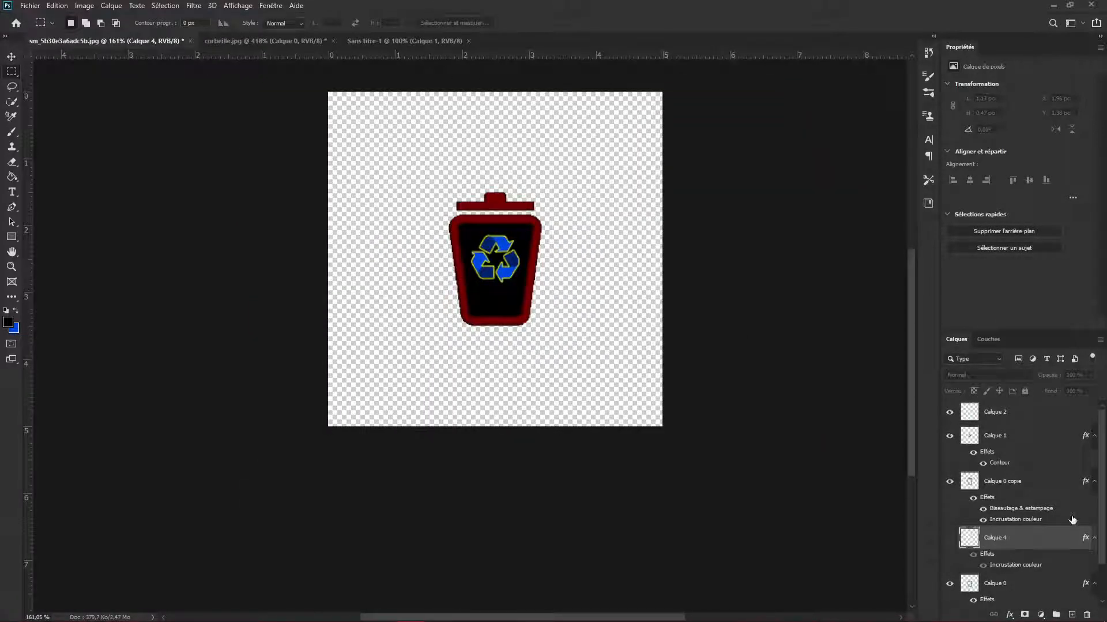
{"action": "scroll", "coordinate": [969, 492], "scroll_direction": "down", "scroll_amount": 2}
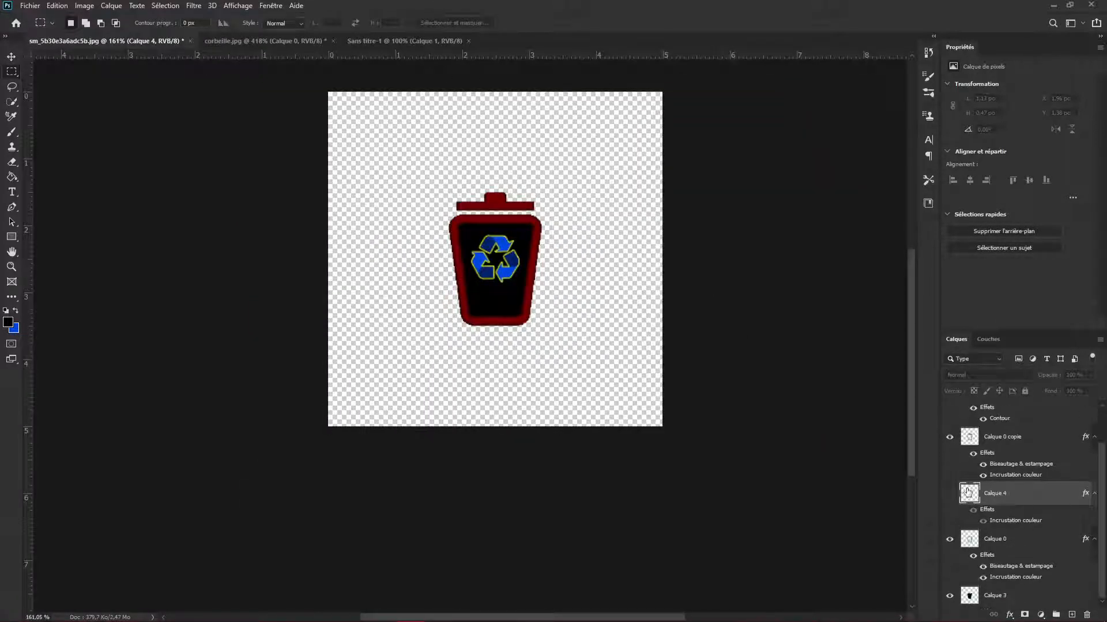
{"action": "right_click", "coordinate": [994, 597]}
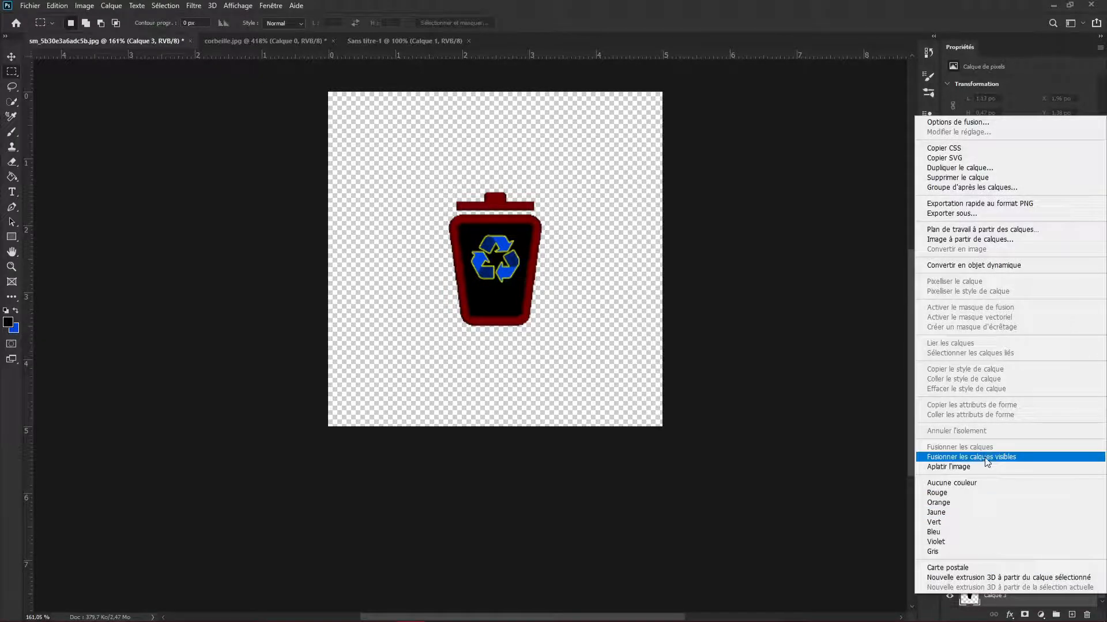
{"action": "left_click", "coordinate": [989, 456]}
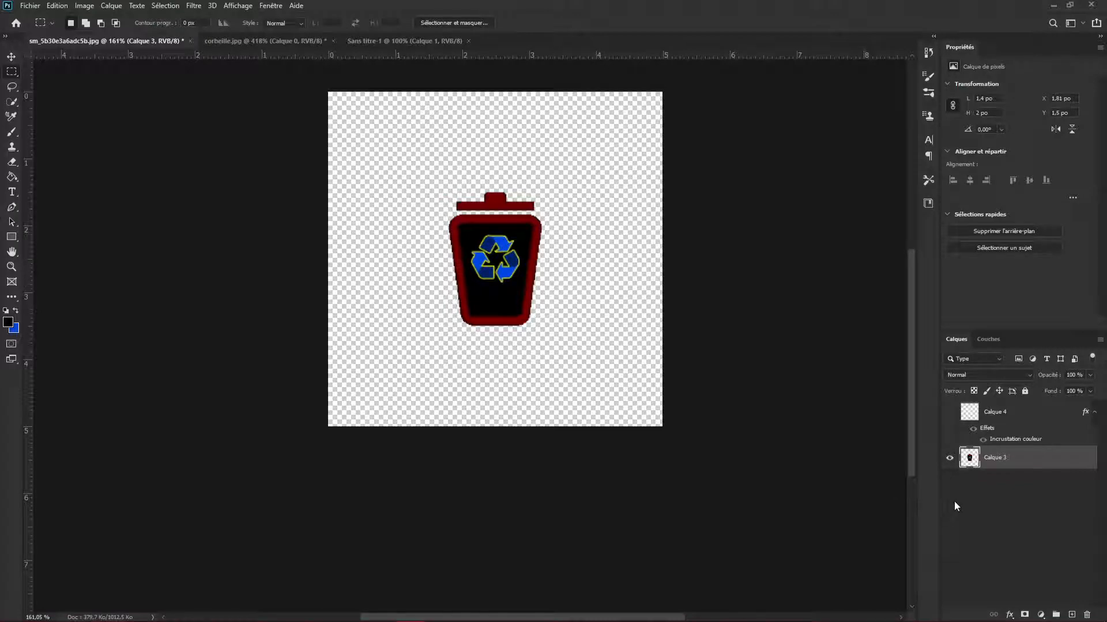
- Select the merged lidded bin's outline, copy it and paste it into the Sans titre-1 document
{"action": "left_click", "coordinate": [971, 459], "text": "ctrl"}
{"action": "left_click", "coordinate": [404, 41]}
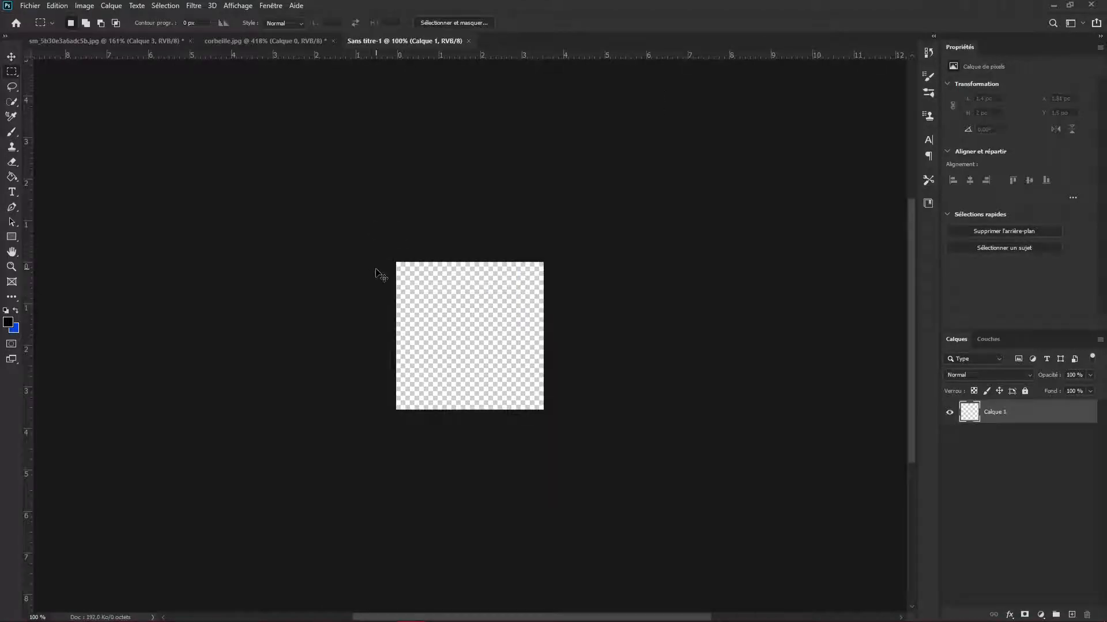
{"action": "key", "text": "ctrl+v"}
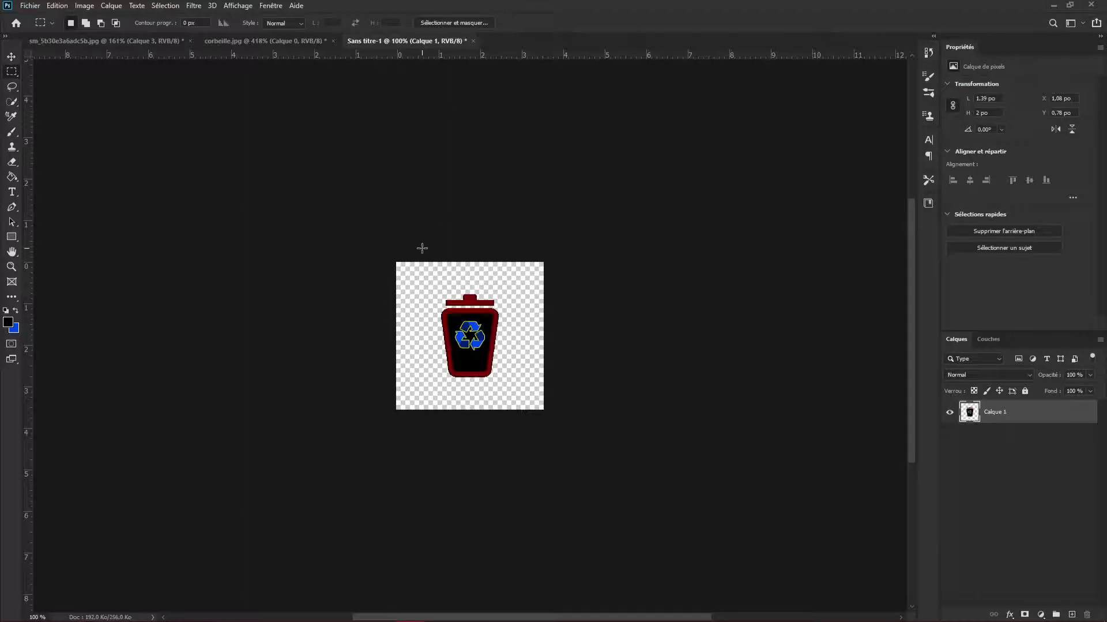
- Scale the pasted lidded bin to about 163 % and centre it horizontally, with its base on the canvas's lower edge
{"action": "key", "text": "ctrl+t"}
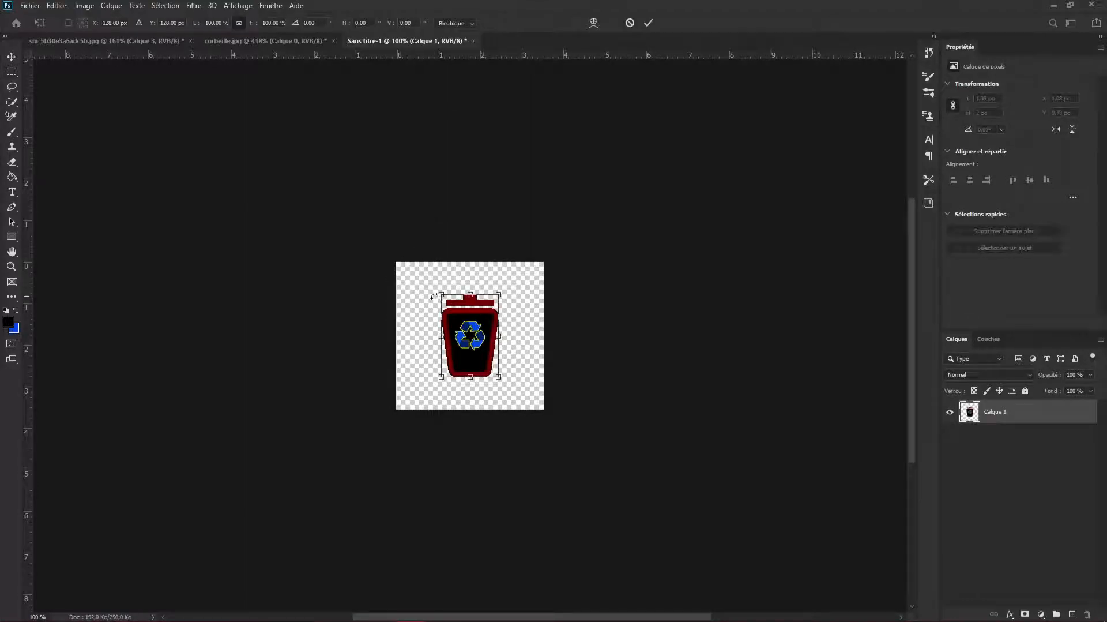
{"action": "left_click_drag", "start_coordinate": [442, 295], "coordinate": [421, 265]}
{"action": "left_click_drag", "start_coordinate": [498, 380], "coordinate": [514, 402]}
{"action": "scroll", "coordinate": [475, 350], "scroll_direction": "up", "scroll_amount": 3}
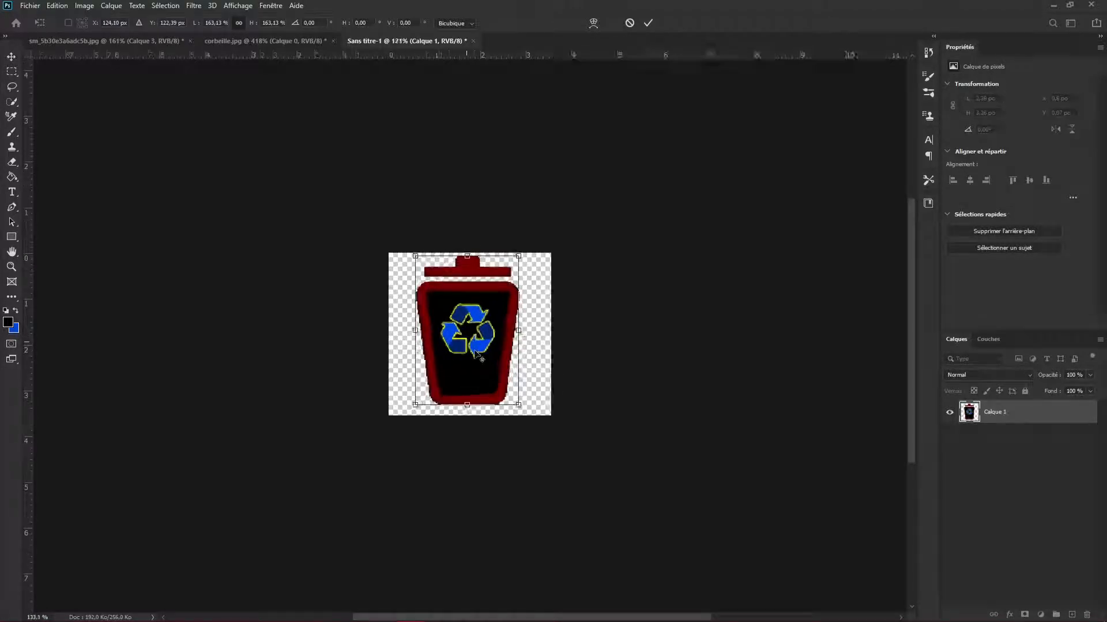
{"action": "scroll", "coordinate": [475, 353], "scroll_direction": "up", "scroll_amount": 1}
{"action": "left_click_drag", "start_coordinate": [481, 306], "coordinate": [476, 310]}
{"action": "key", "text": "Return"}
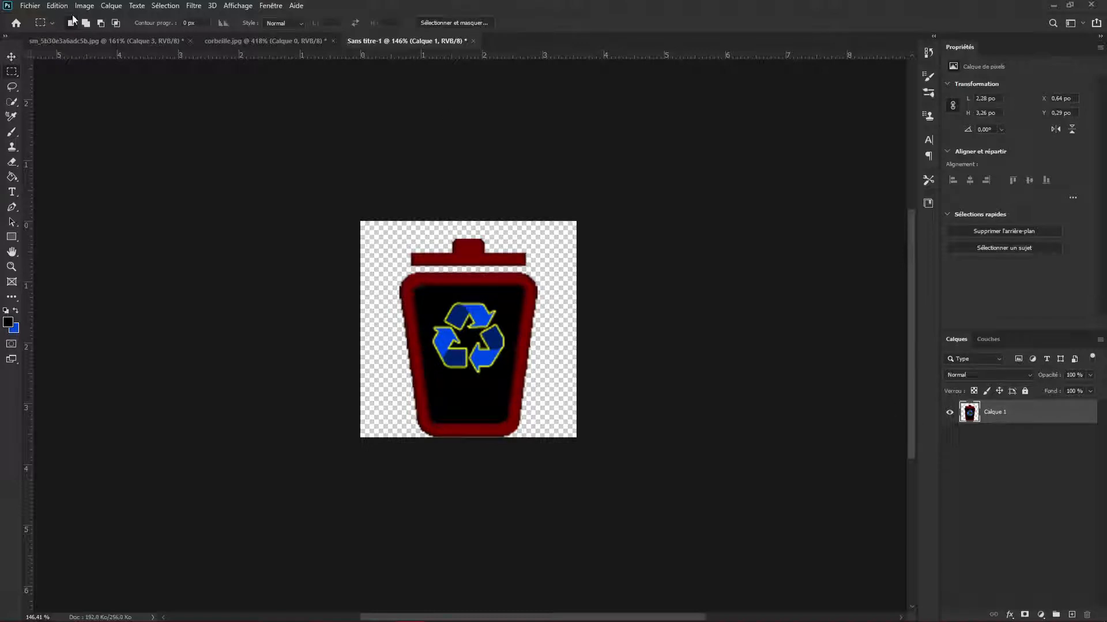
- Save the lidded bin to the Desktop on the computer as a PNG named corbeille, with the large file size option
{"action": "left_click", "coordinate": [29, 7]}
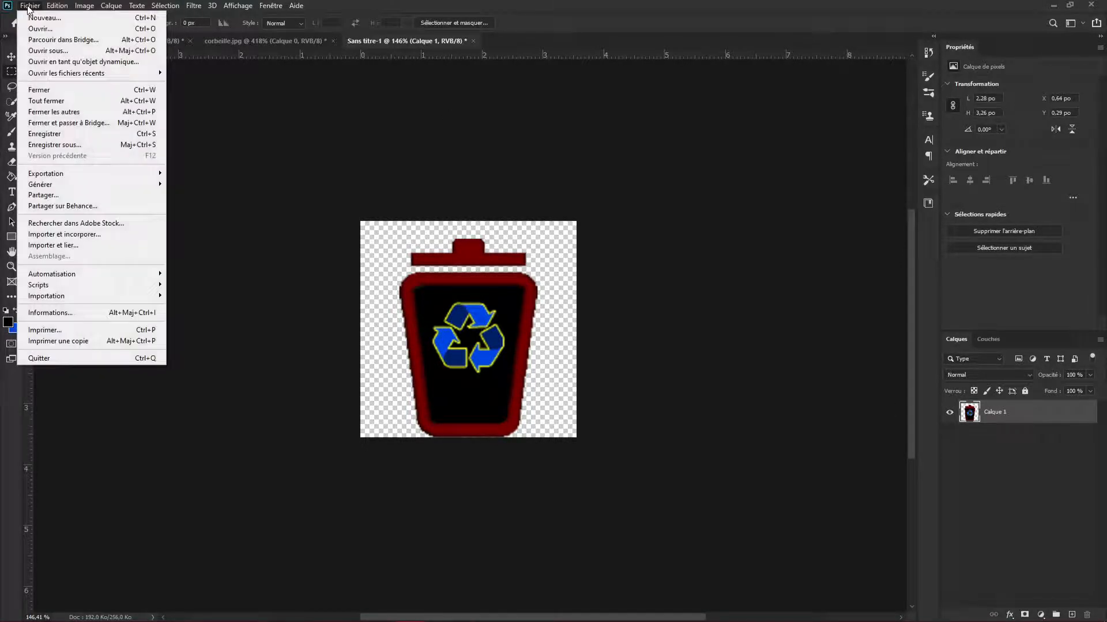
{"action": "left_click", "coordinate": [81, 148]}
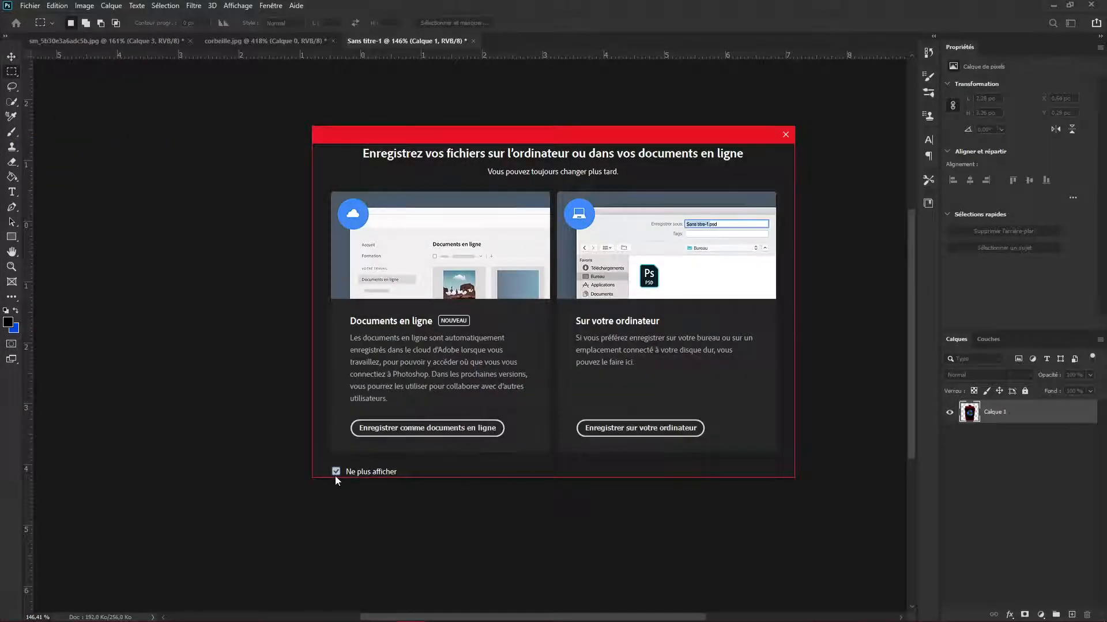
{"action": "left_click", "coordinate": [666, 427]}
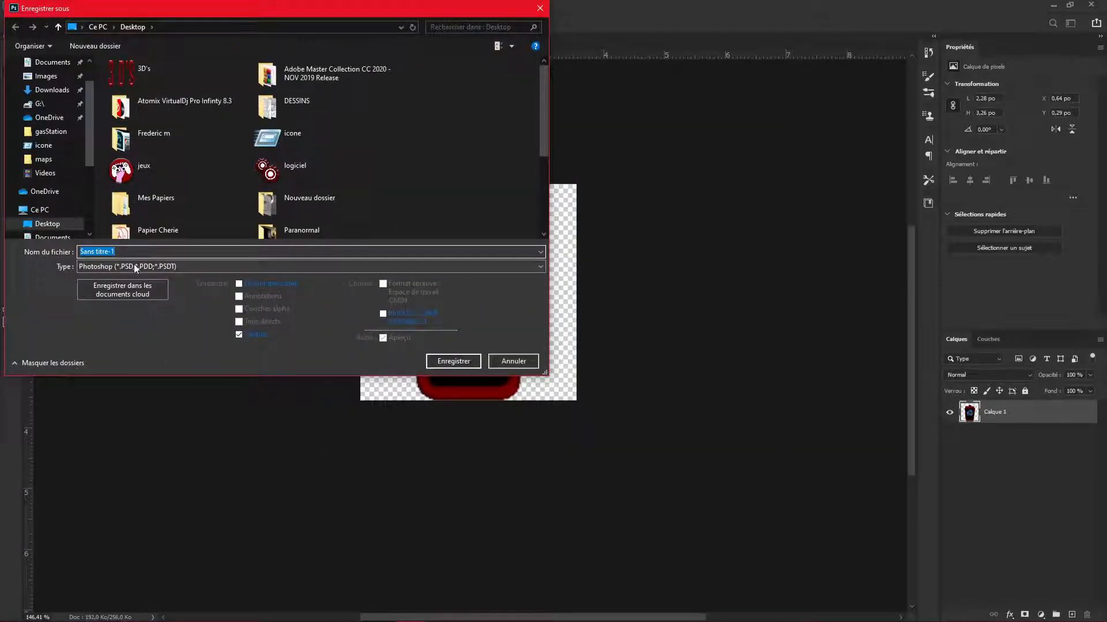
{"action": "type", "text": "corbeille"}
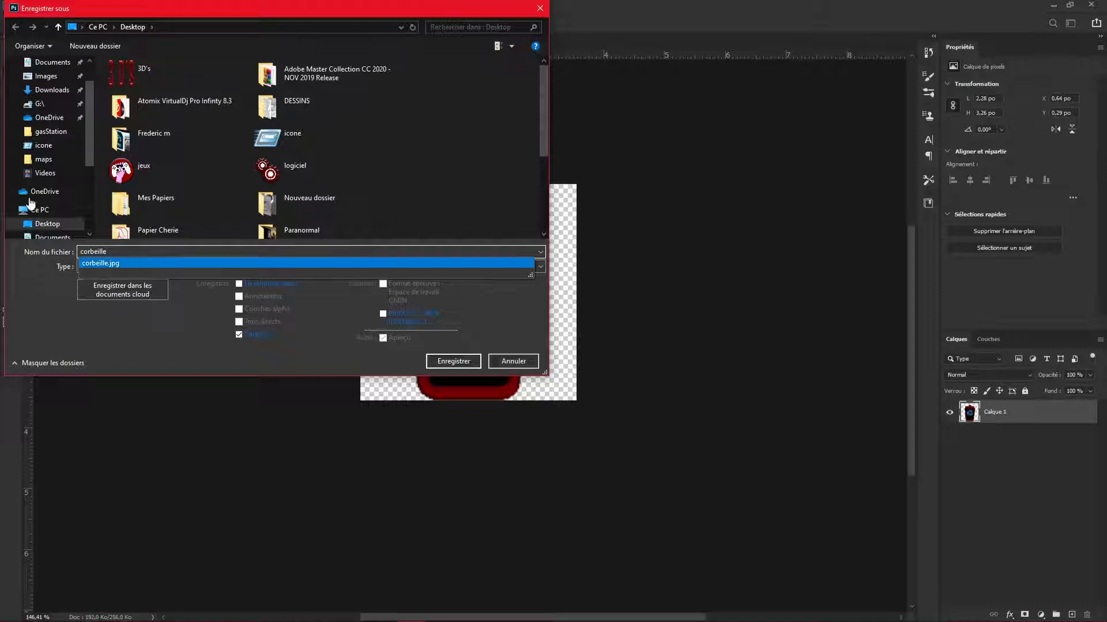
{"action": "left_click", "coordinate": [153, 266]}
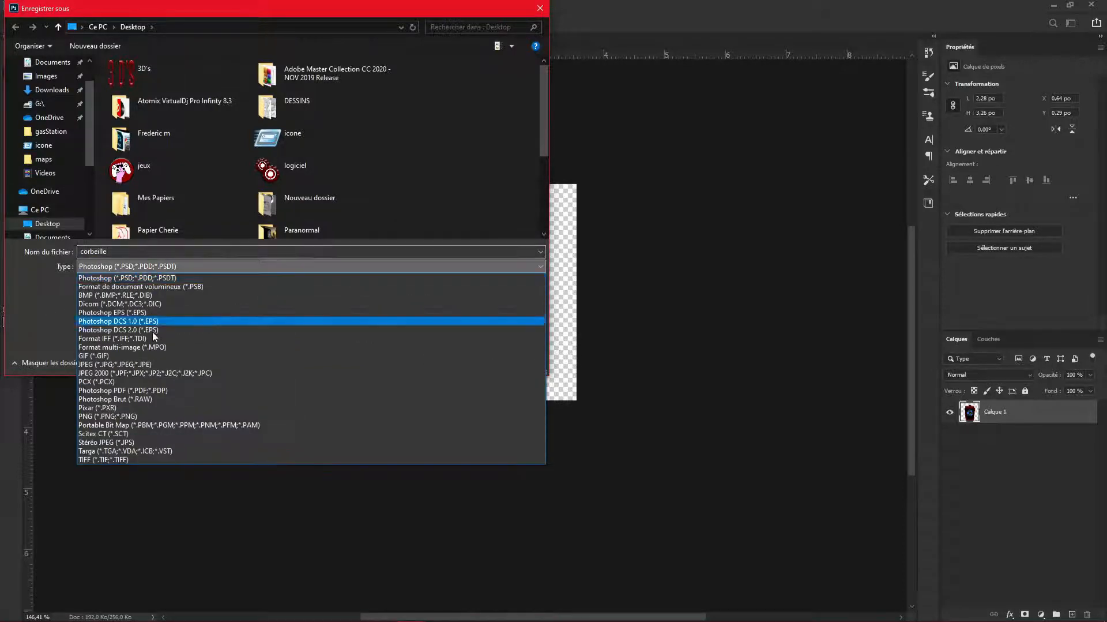
{"action": "left_click", "coordinate": [151, 416]}
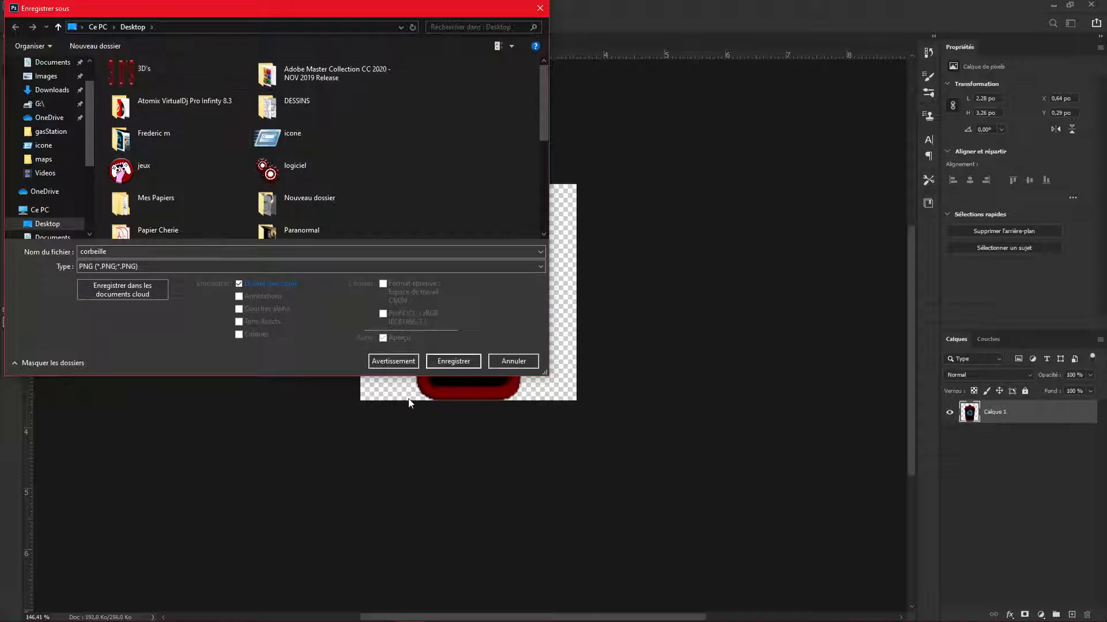
{"action": "left_click", "coordinate": [460, 363]}
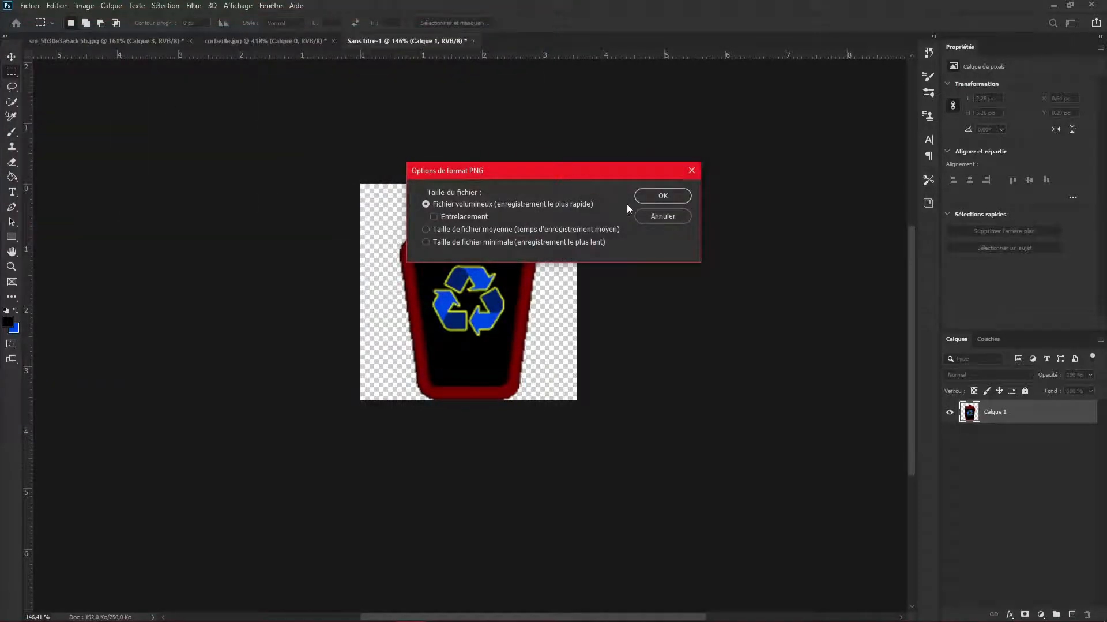
{"action": "left_click", "coordinate": [654, 197]}
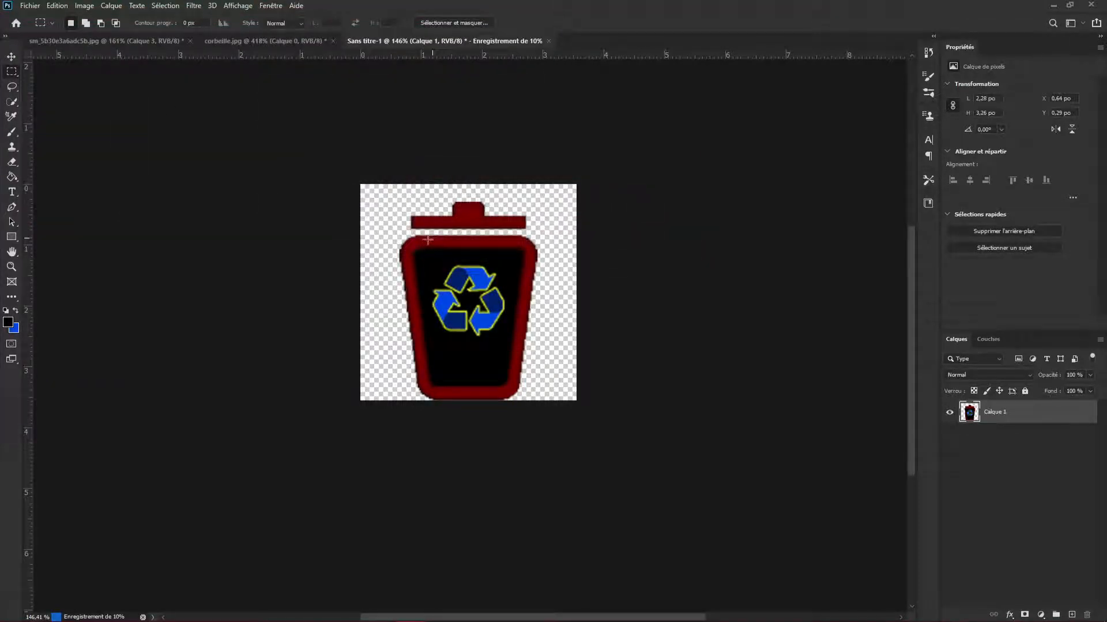
- Undo the merge of the visible layers in the sm_5b30e3a6adc5b document
{"action": "left_click", "coordinate": [150, 40]}
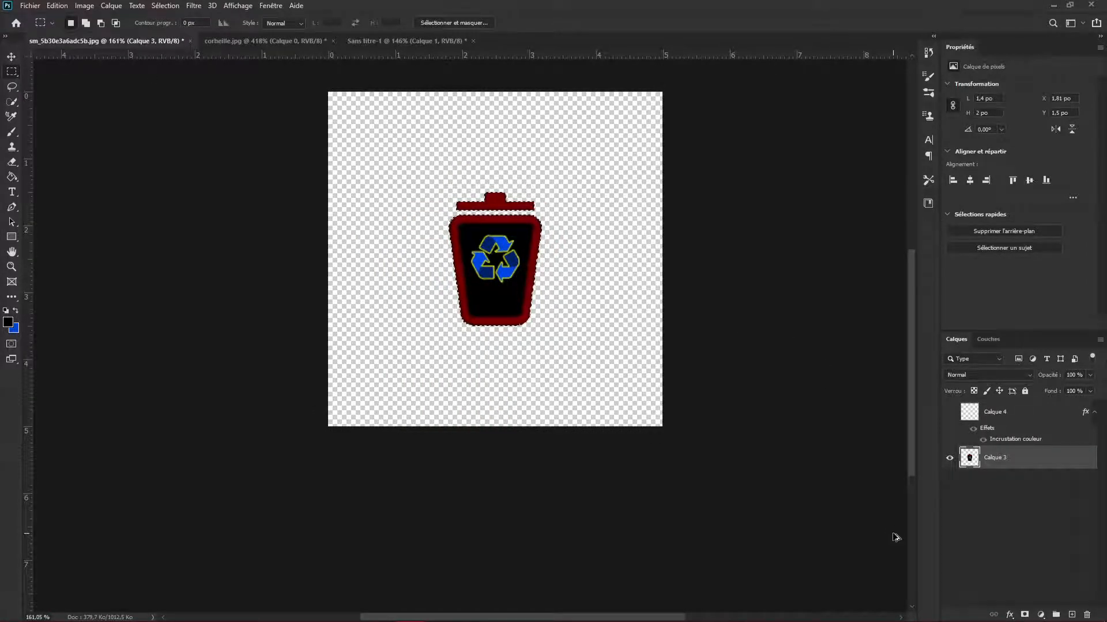
{"action": "key", "text": "ctrl+d"}
{"action": "key", "text": "Delete"}
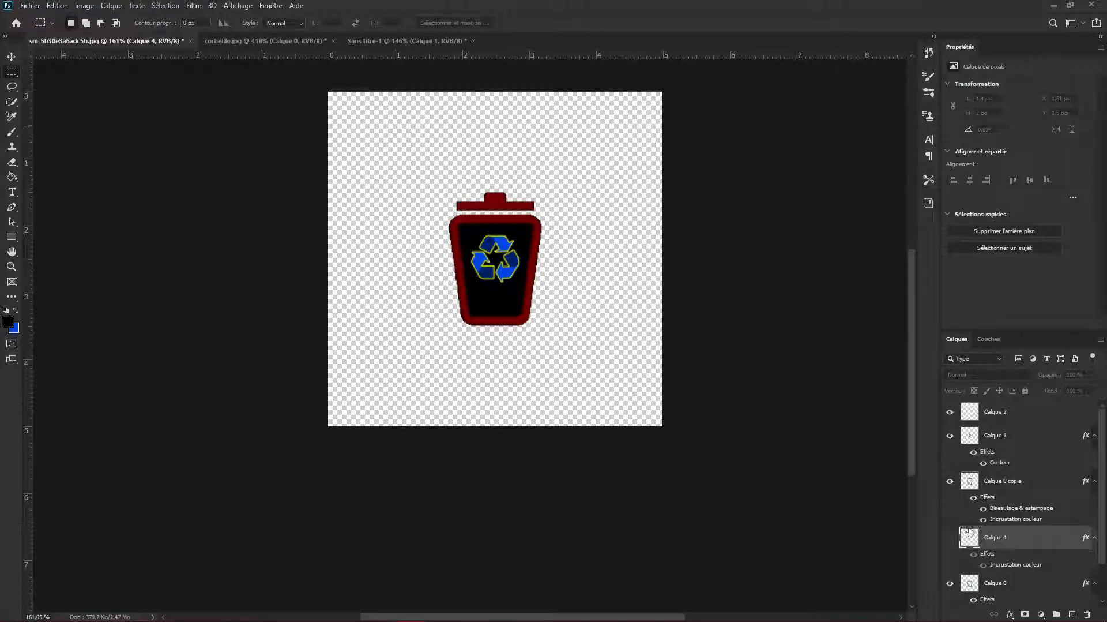
- Show the crumpled paper layer Calque 4 and hide the lidded bin layer Calque 0 copie
{"action": "scroll", "coordinate": [969, 531], "scroll_direction": "down", "scroll_amount": 1}
{"action": "left_click", "coordinate": [950, 514]}
{"action": "left_click", "coordinate": [950, 458]}
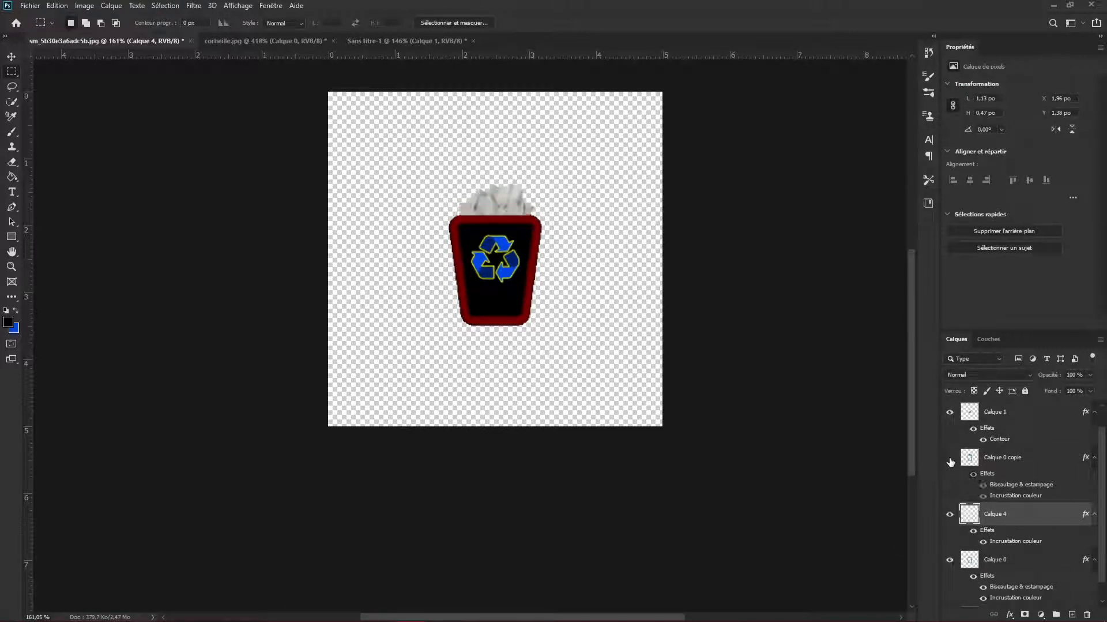
- Merge the visible layers of the paper-filled bin, leaving the hidden Calque 0 copie separate
{"action": "scroll", "coordinate": [1014, 558], "scroll_direction": "down", "scroll_amount": 1}
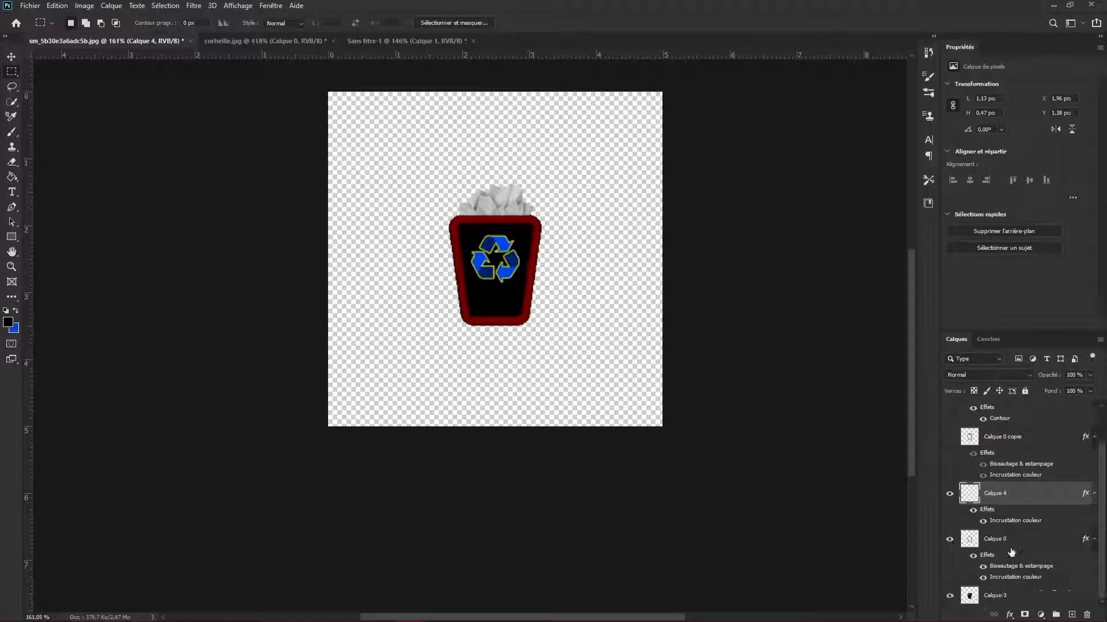
{"action": "right_click", "coordinate": [999, 601]}
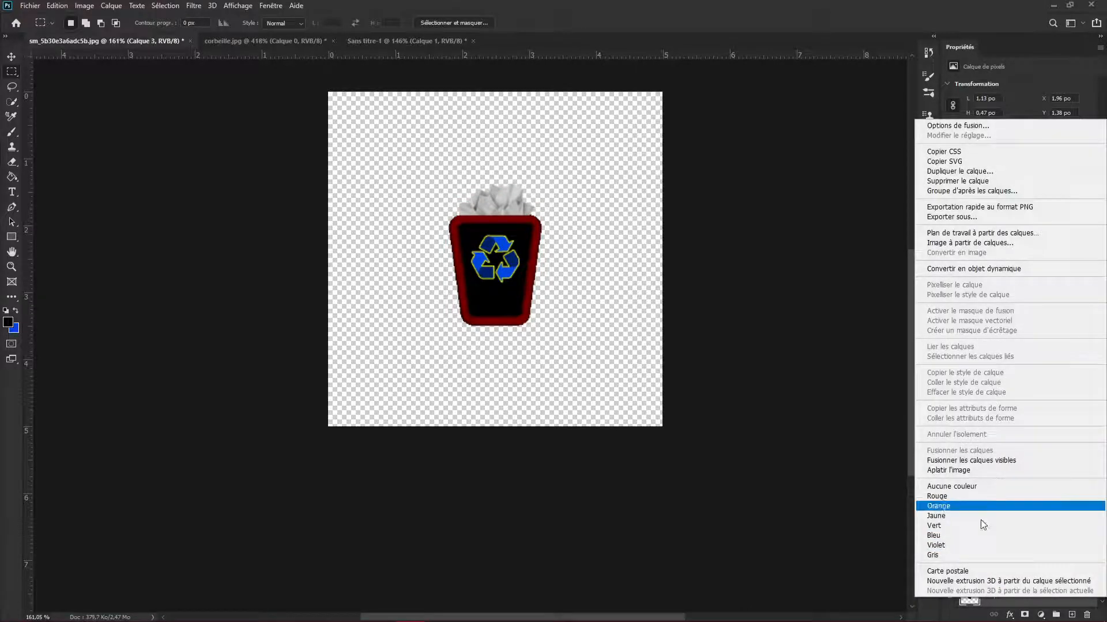
{"action": "left_click", "coordinate": [973, 460]}
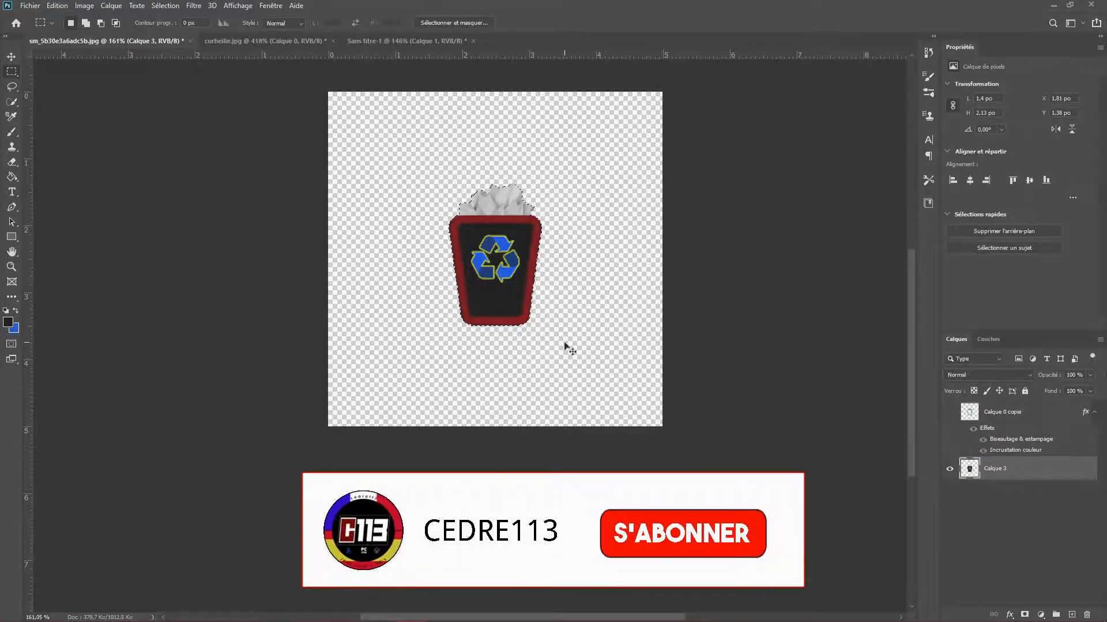
- Copy the merged paper-filled bin and paste it on a new layer in the Sans titre-1 document
{"action": "left_click", "coordinate": [395, 42]}
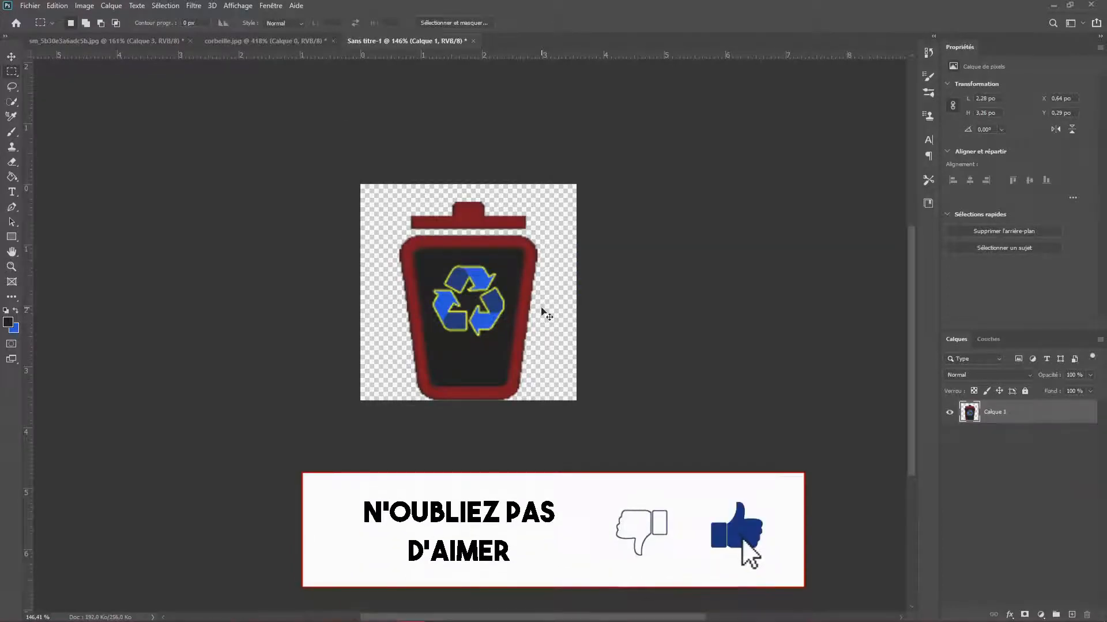
{"action": "key", "text": "ctrl+shift+alt+n"}
{"action": "key", "text": "ctrl+v"}
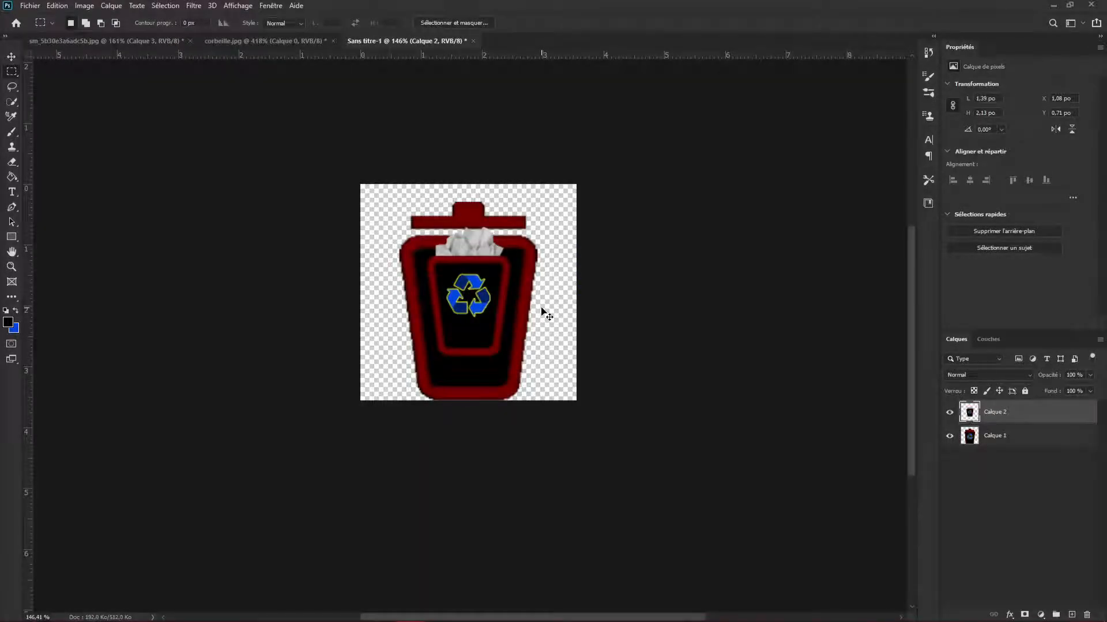
- Scale the paper-filled bin to about 163 % to match the lidded bin beneath, and hide the lidded bin layer Calque 1
{"action": "key", "text": "ctrl+t"}
{"action": "left_click_drag", "start_coordinate": [427, 228], "coordinate": [451, 279]}
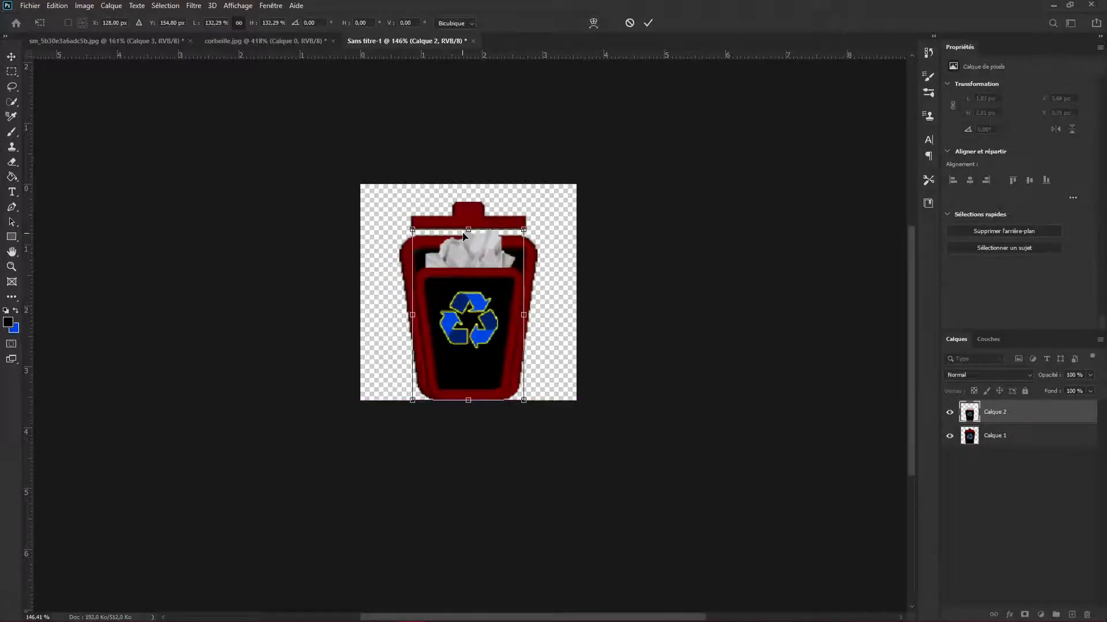
{"action": "left_click_drag", "start_coordinate": [468, 227], "coordinate": [477, 186]}
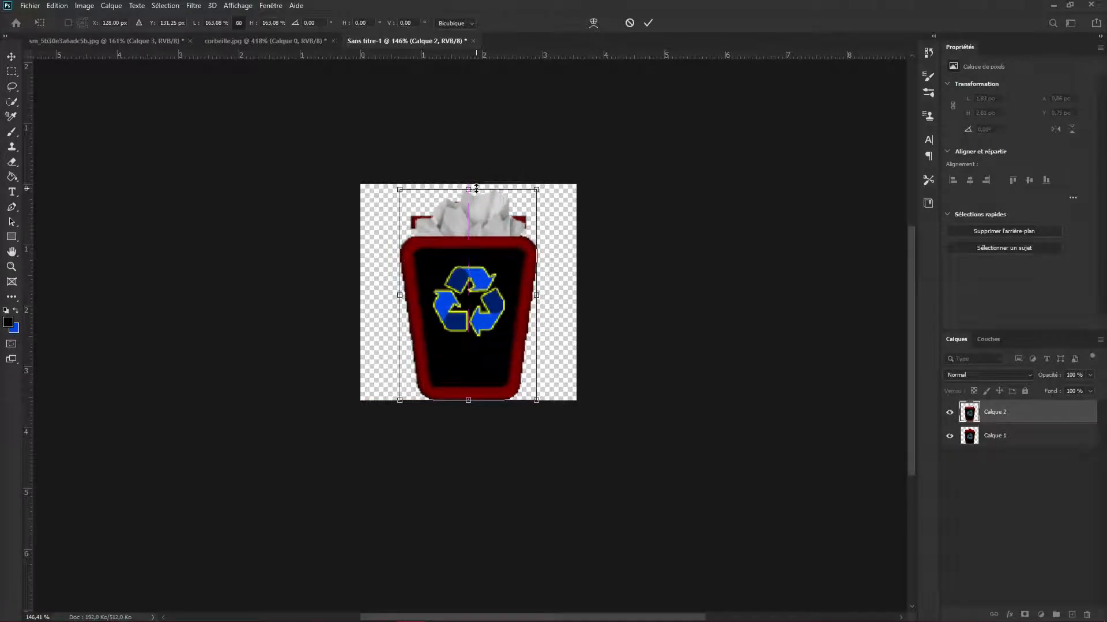
{"action": "key", "text": "m"}
{"action": "left_click", "coordinate": [950, 436]}
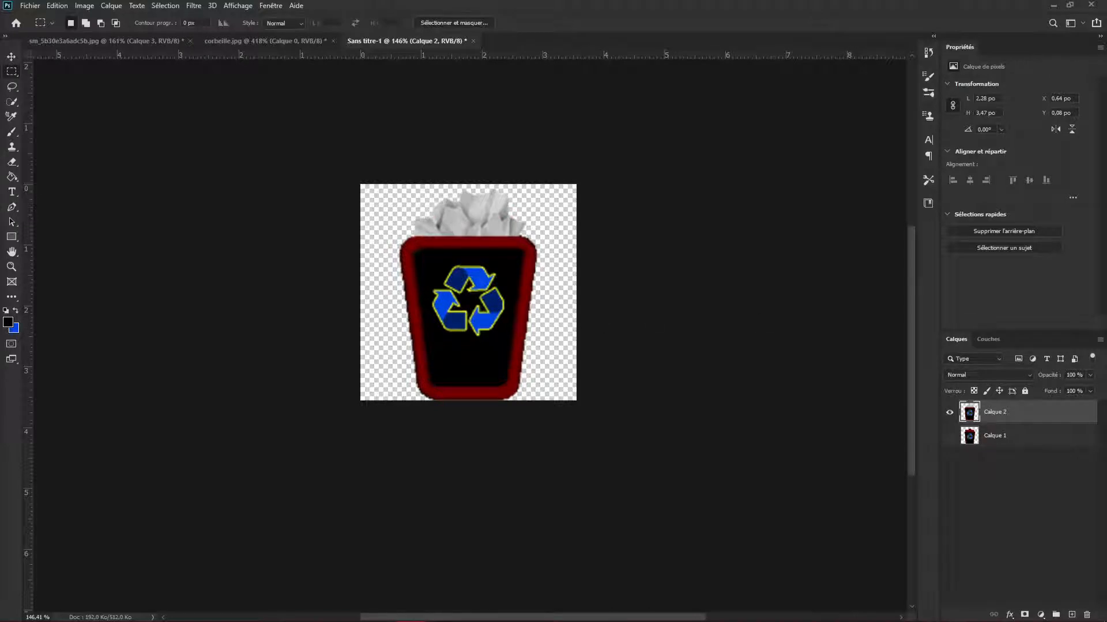
- Save the paper-filled bin as a PNG named corbeille 2 on the desktop, keeping the large file size option
{"action": "left_click", "coordinate": [30, 6]}
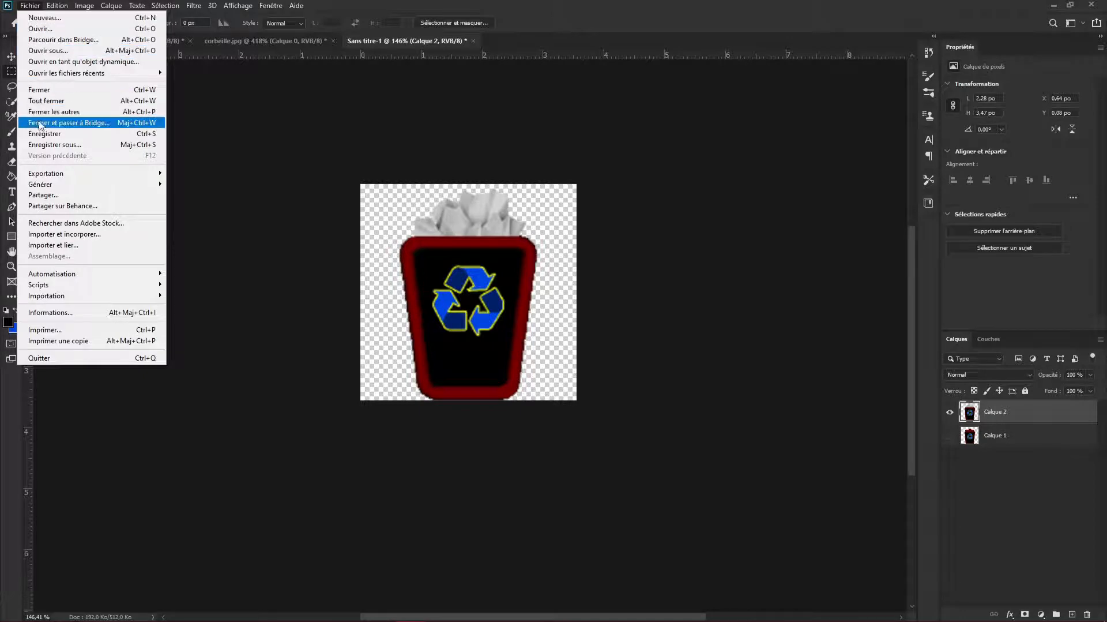
{"action": "left_click", "coordinate": [46, 145]}
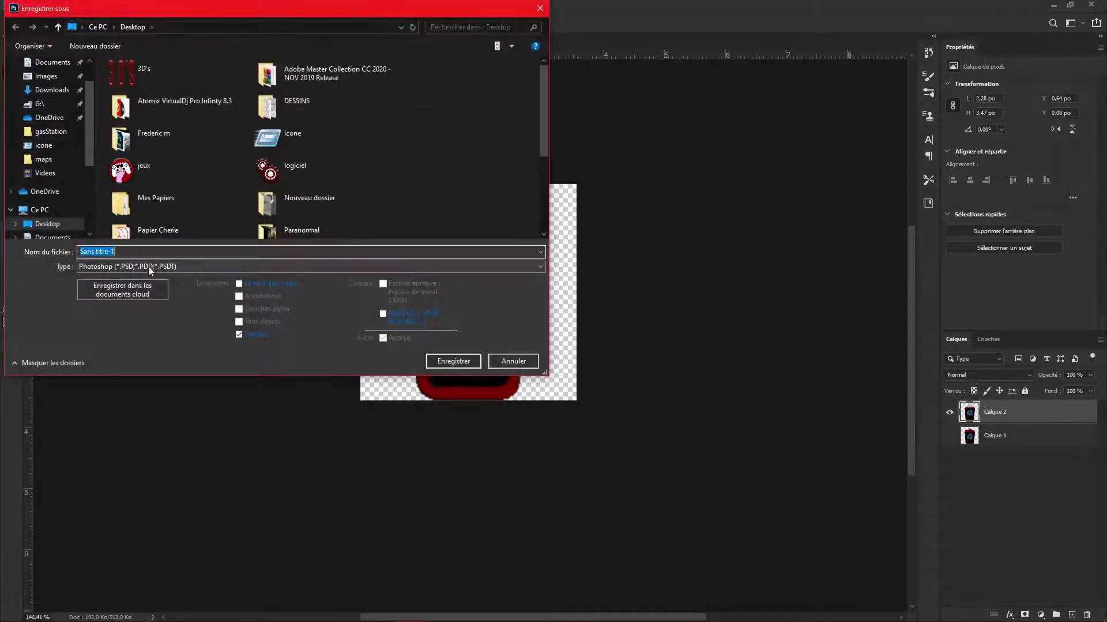
{"action": "left_click", "coordinate": [149, 267]}
{"action": "left_click", "coordinate": [131, 423]}
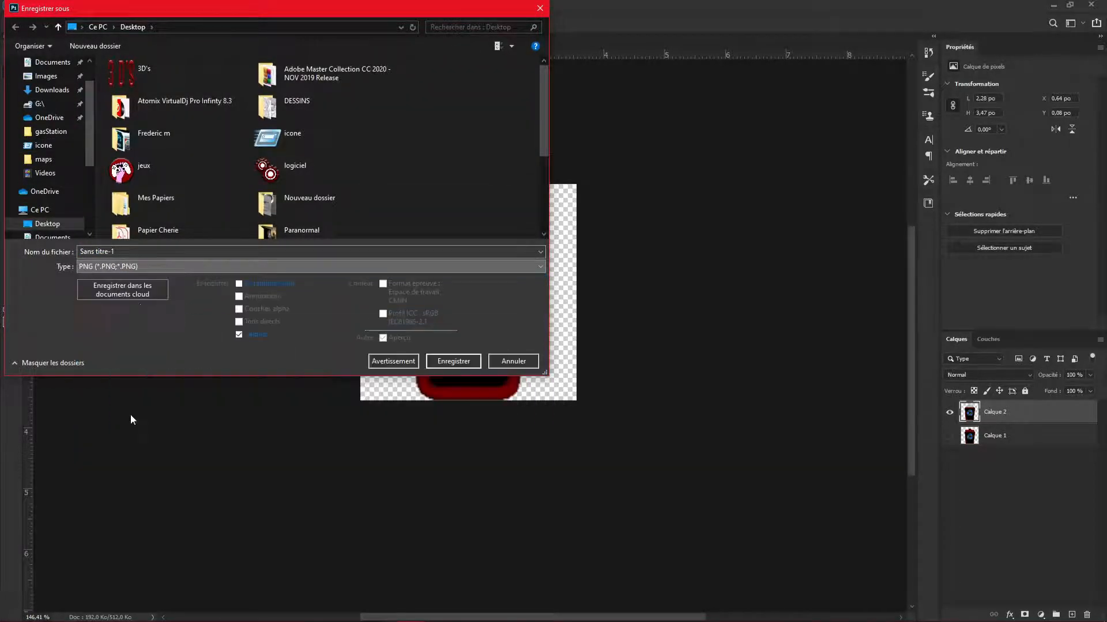
{"action": "left_click", "coordinate": [121, 252]}
{"action": "type", "text": "c"}
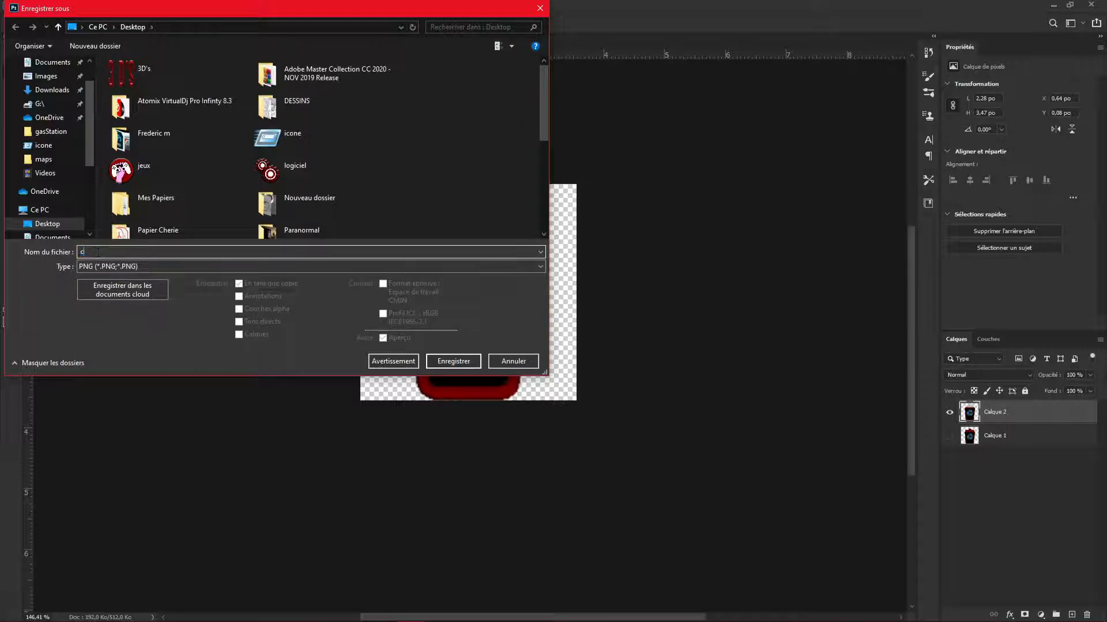
{"action": "type", "text": "orbeill"}
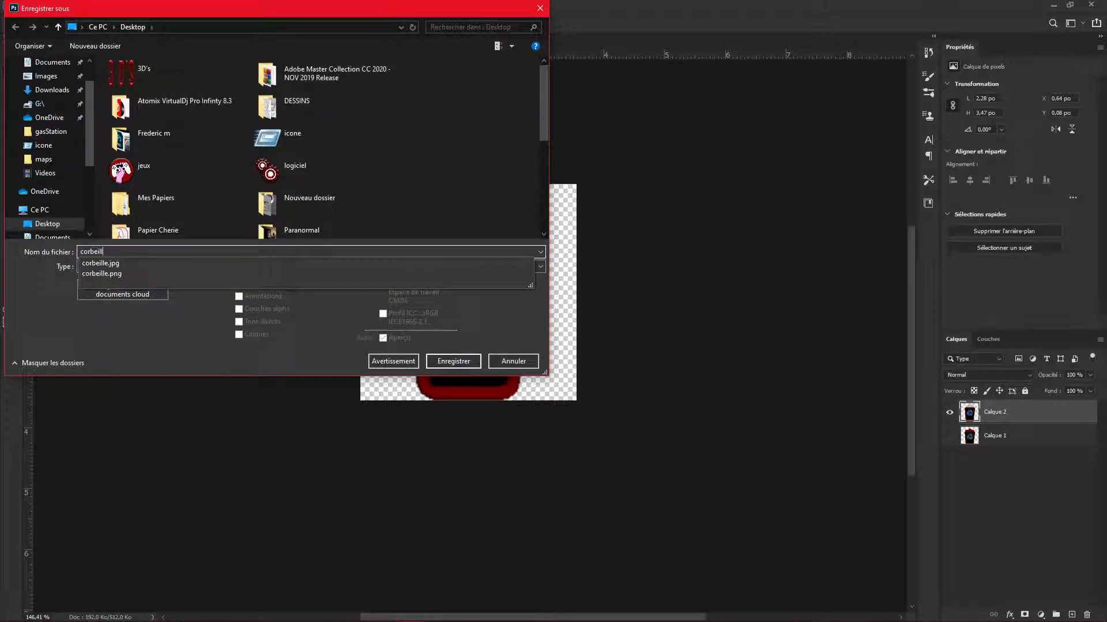
{"action": "type", "text": "e 2"}
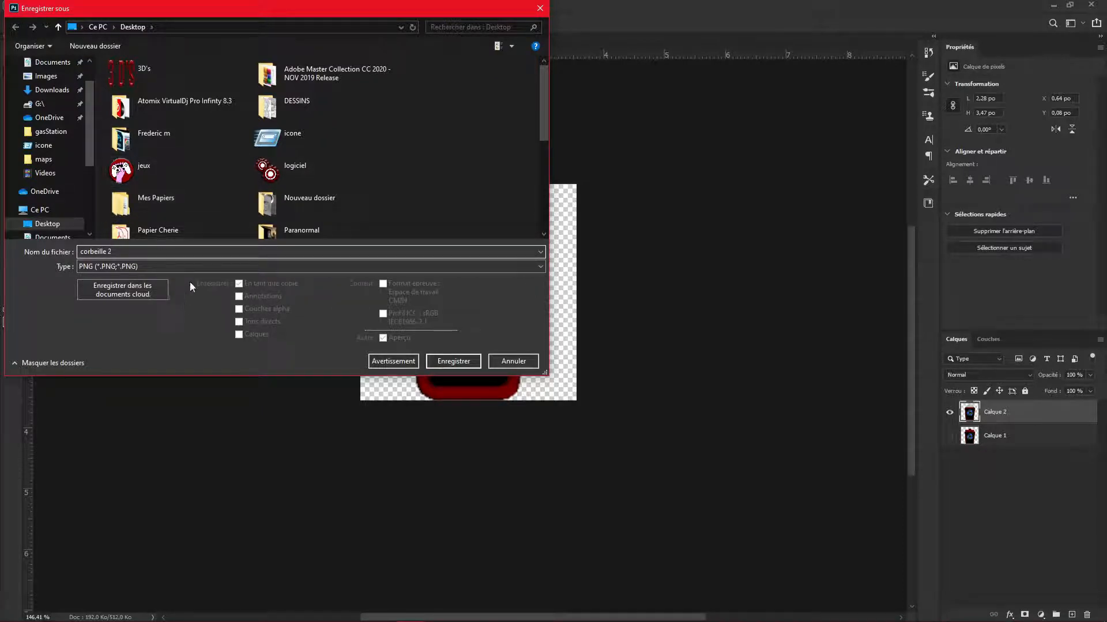
{"action": "left_click", "coordinate": [454, 360]}
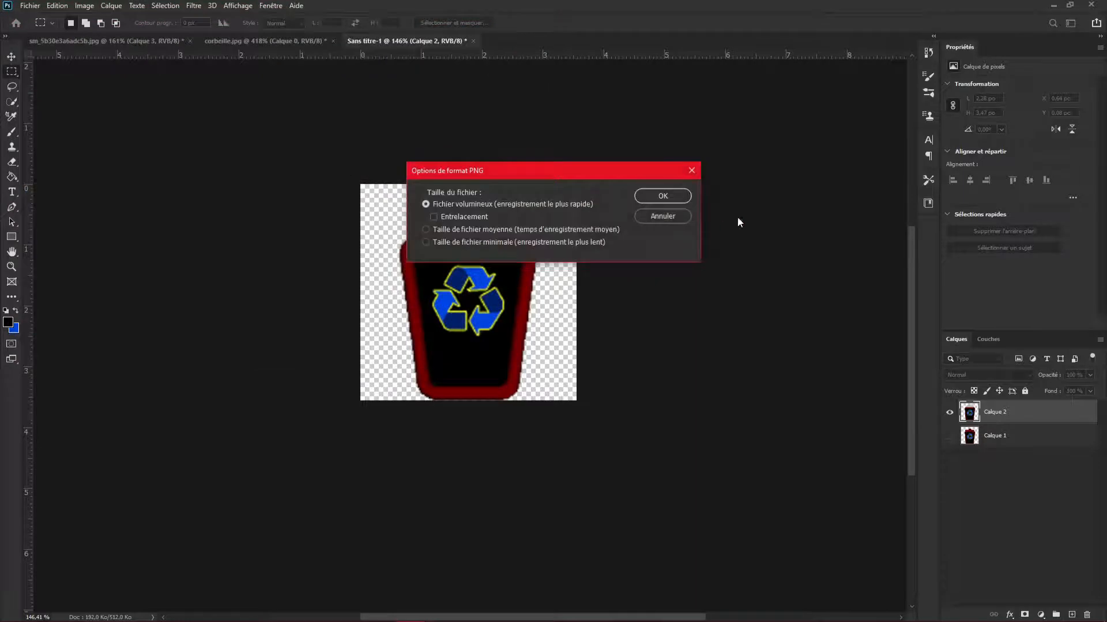
{"action": "left_click", "coordinate": [662, 196]}
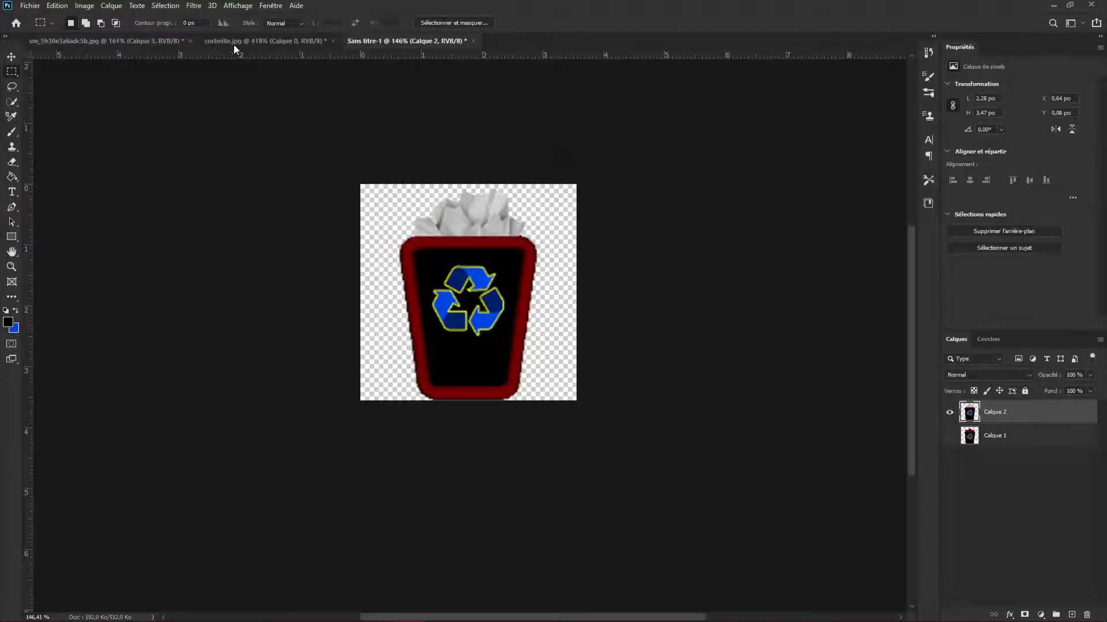
- Switch to the desktop and move the corbeille and corbeille 2 PNG files together to the clear area beside the C113 logo
{"action": "left_click", "coordinate": [1054, 6]}
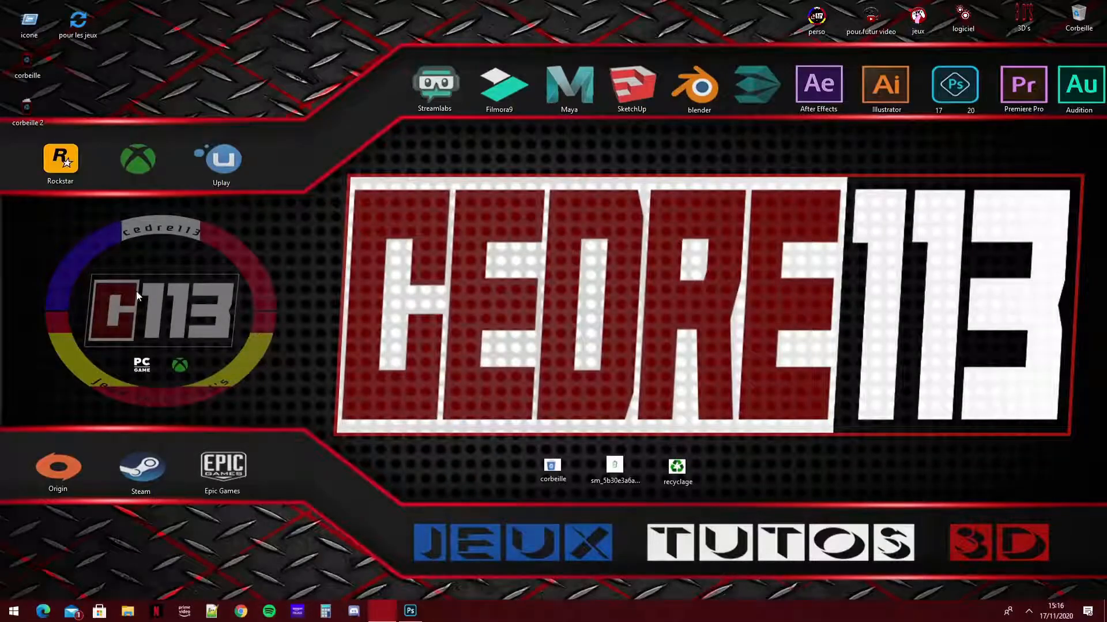
{"action": "left_click_drag", "start_coordinate": [79, 58], "coordinate": [23, 114]}
{"action": "left_click_drag", "start_coordinate": [35, 70], "coordinate": [340, 265]}
{"action": "left_click", "coordinate": [360, 264]}
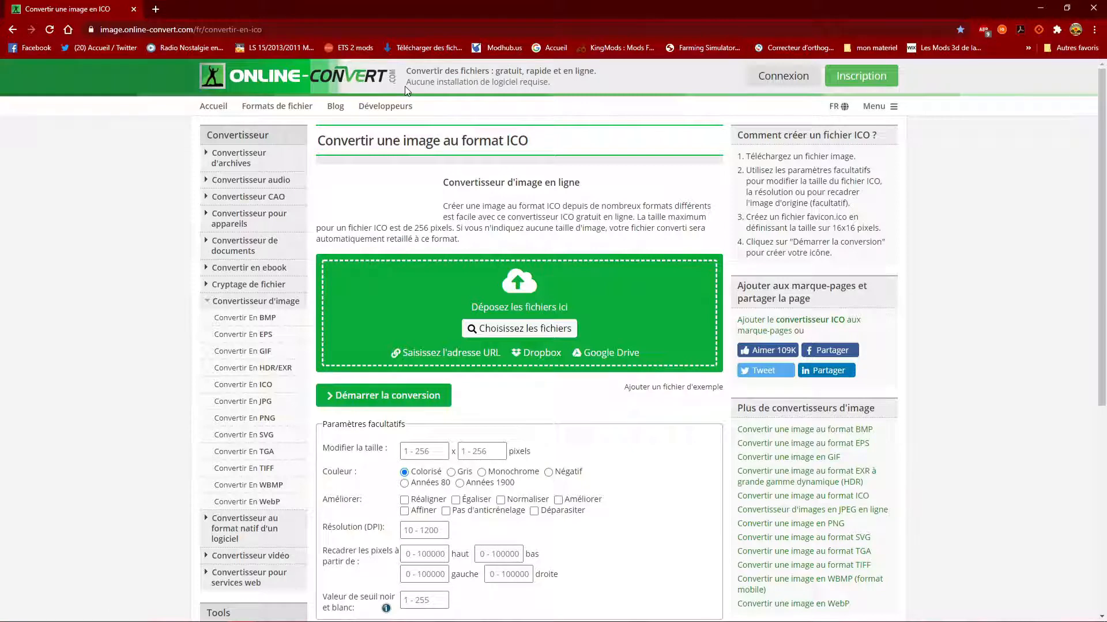
- Arrange the Online-Convert ICO page in half the screen beside the desktop and upload the corbeille and corbeille 2 PNG files
{"action": "left_click_drag", "start_coordinate": [468, 12], "coordinate": [1106, 151]}
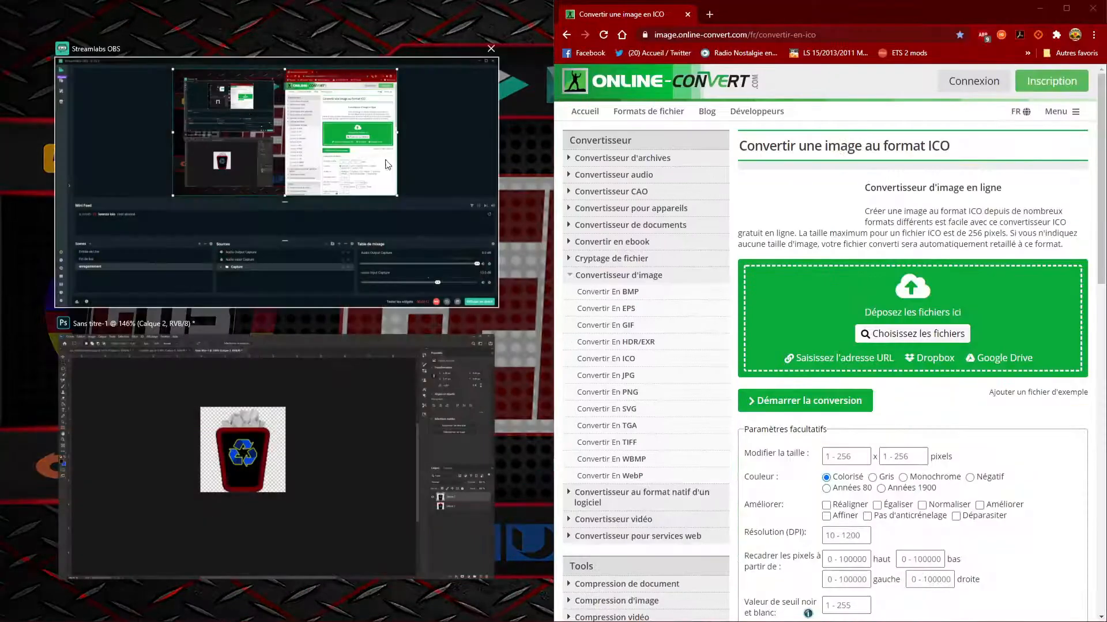
{"action": "left_click", "coordinate": [300, 252]}
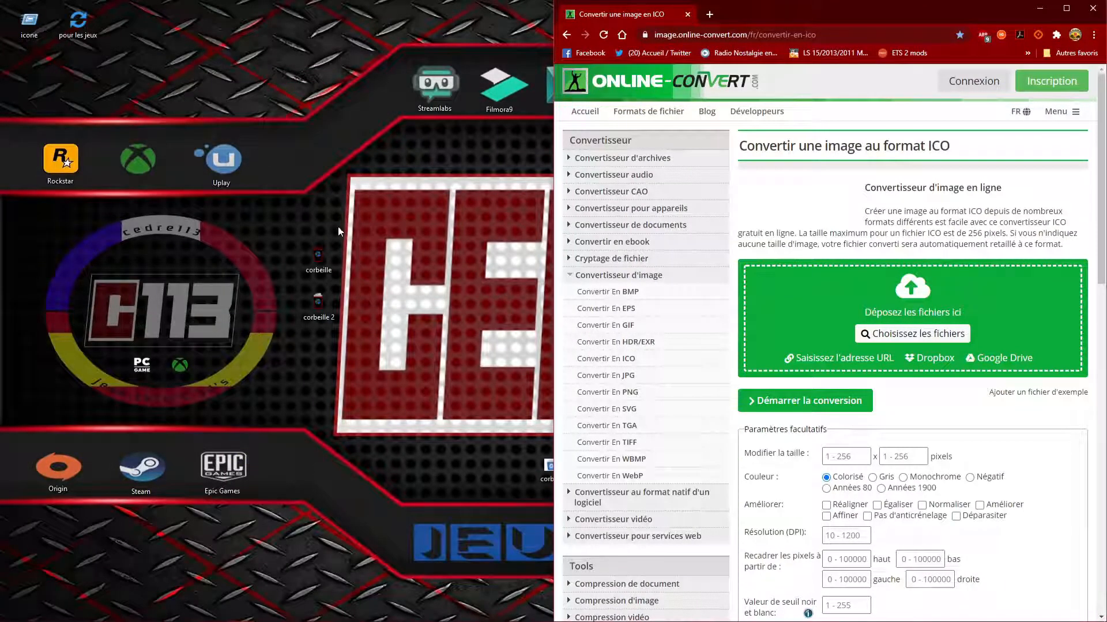
{"action": "left_click_drag", "start_coordinate": [349, 211], "coordinate": [291, 319]}
{"action": "left_click_drag", "start_coordinate": [320, 251], "coordinate": [936, 318]}
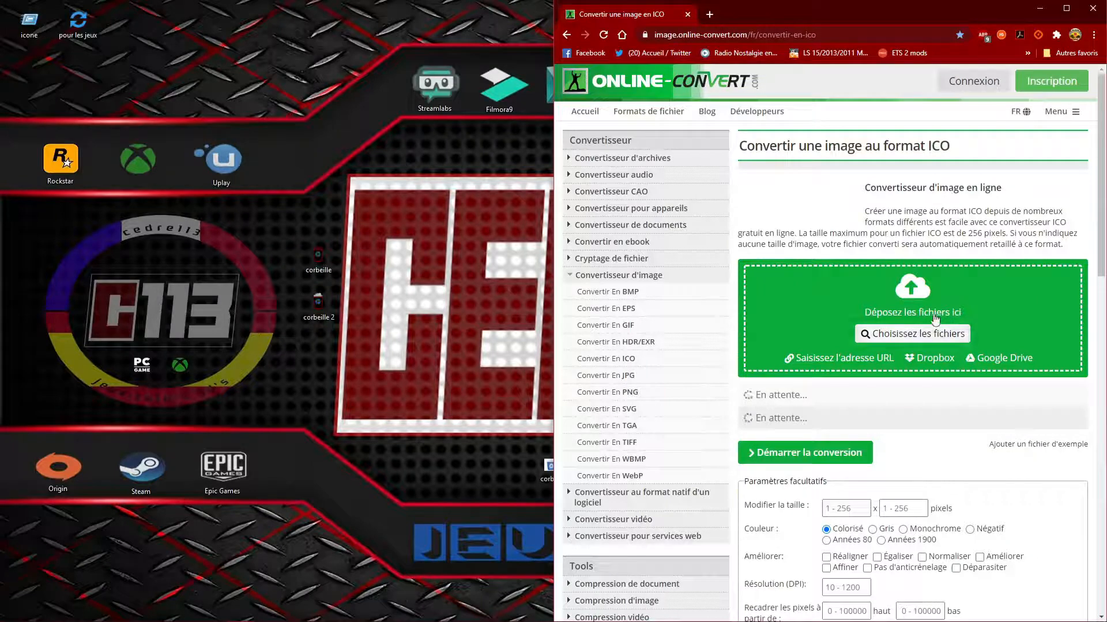
- Convert both uploaded PNG files to ICO and download the resulting icon files
{"action": "scroll", "coordinate": [1019, 228], "scroll_direction": "down", "scroll_amount": 3}
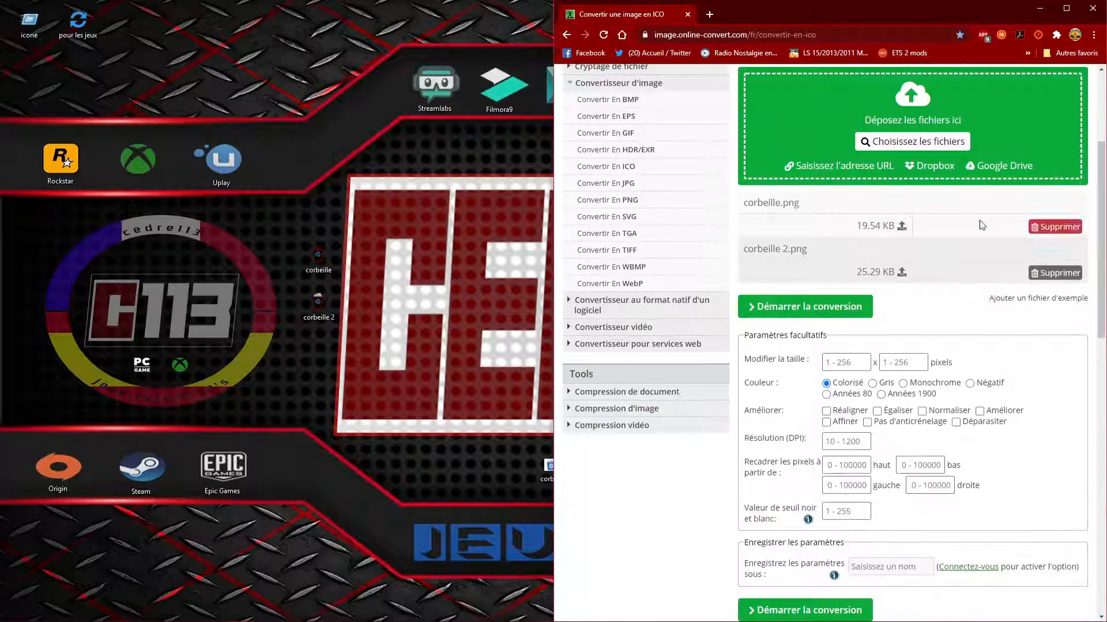
{"action": "left_click", "coordinate": [806, 310]}
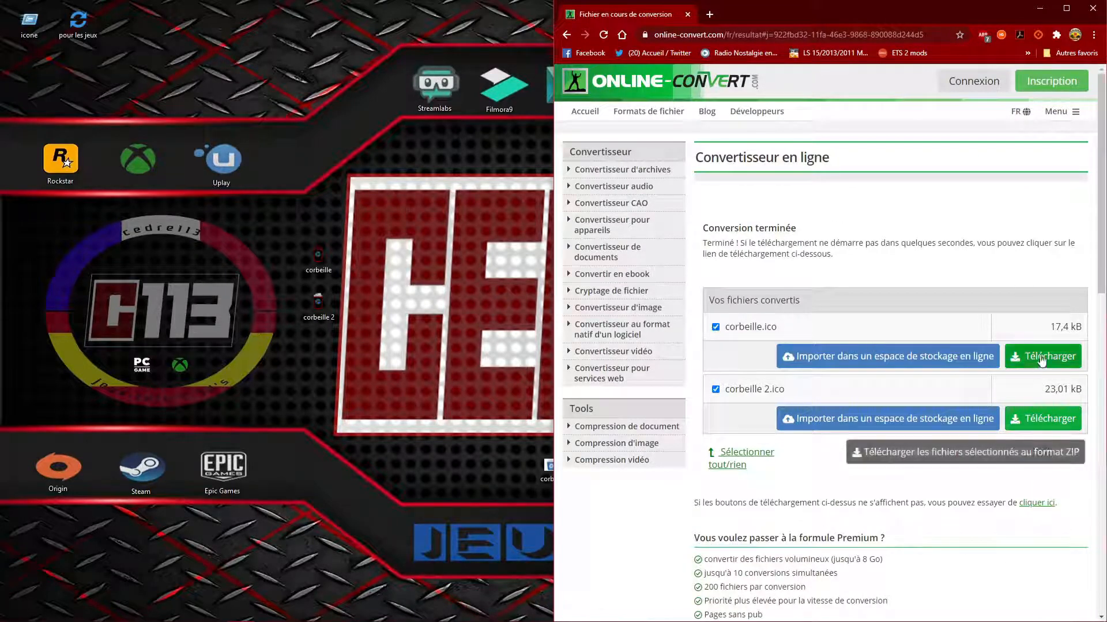
{"action": "left_click", "coordinate": [1056, 417]}
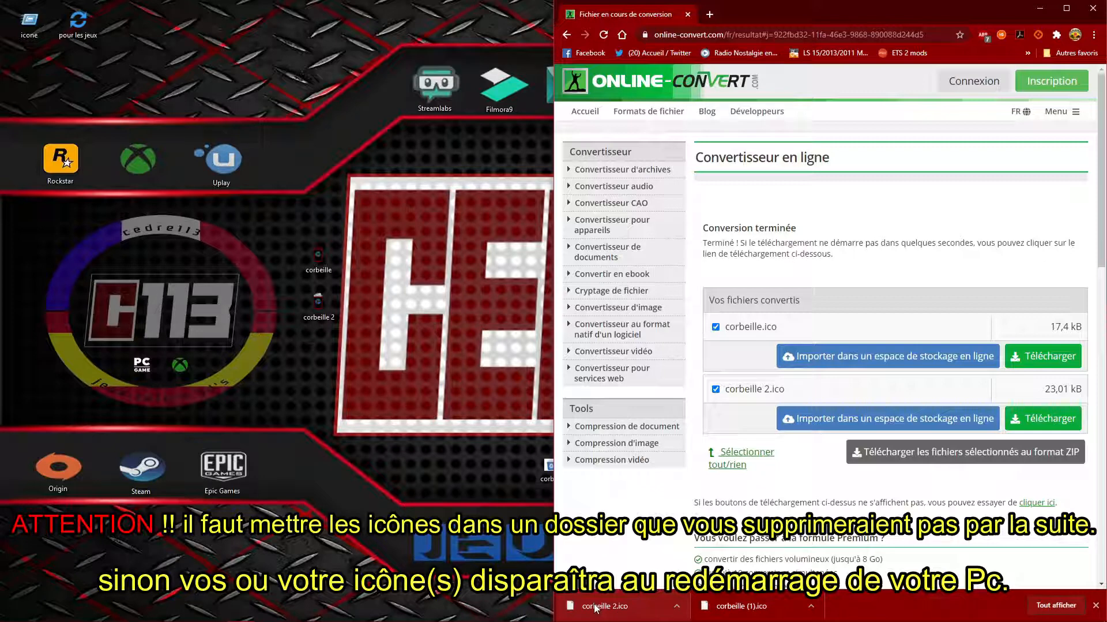
- Place the downloaded corbeille 2.ico and corbeille (1).ico on the desktop above the PNG files, and close the browser
{"action": "left_click_drag", "start_coordinate": [596, 607], "coordinate": [348, 136]}
{"action": "left_click_drag", "start_coordinate": [731, 616], "coordinate": [367, 153]}
{"action": "left_click", "coordinate": [367, 115]}
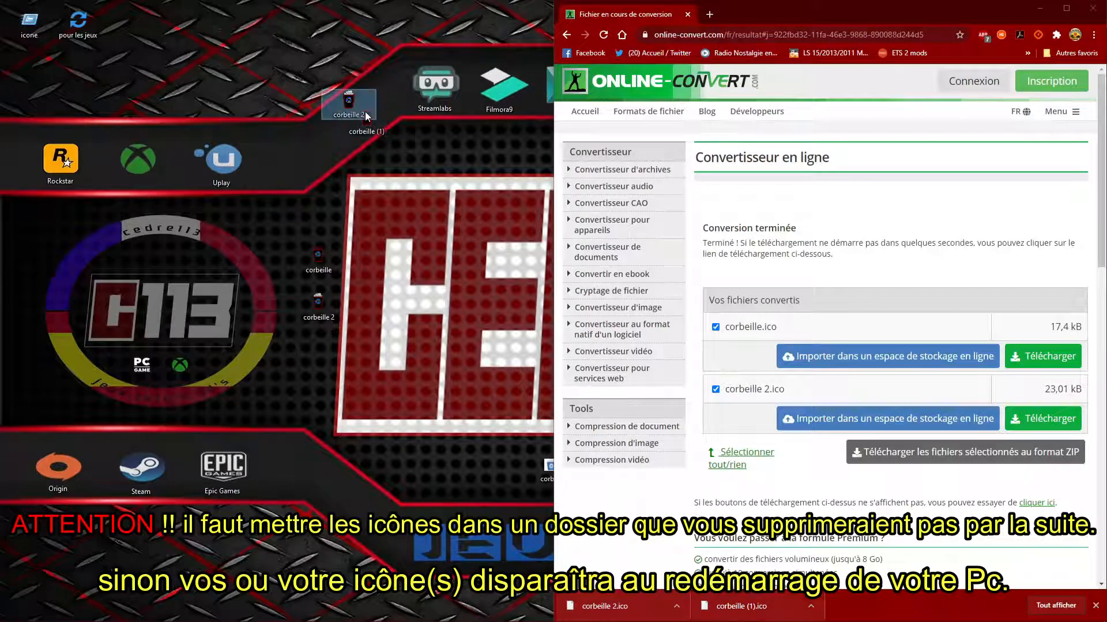
{"action": "left_click_drag", "start_coordinate": [350, 100], "coordinate": [352, 88]}
{"action": "left_click", "coordinate": [306, 231]}
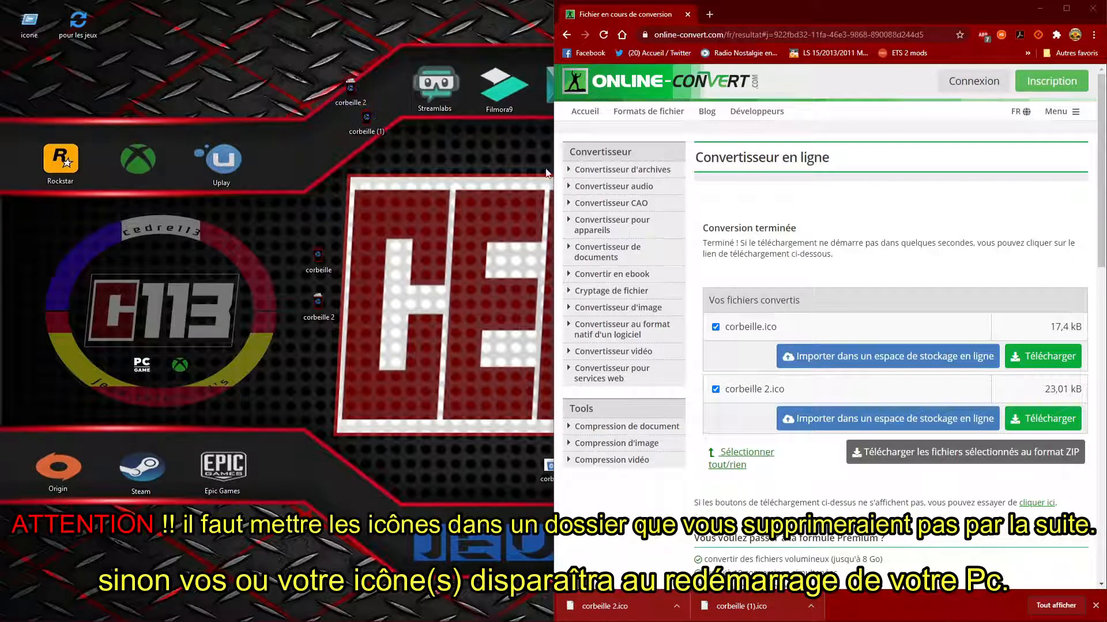
{"action": "left_click", "coordinate": [1093, 8]}
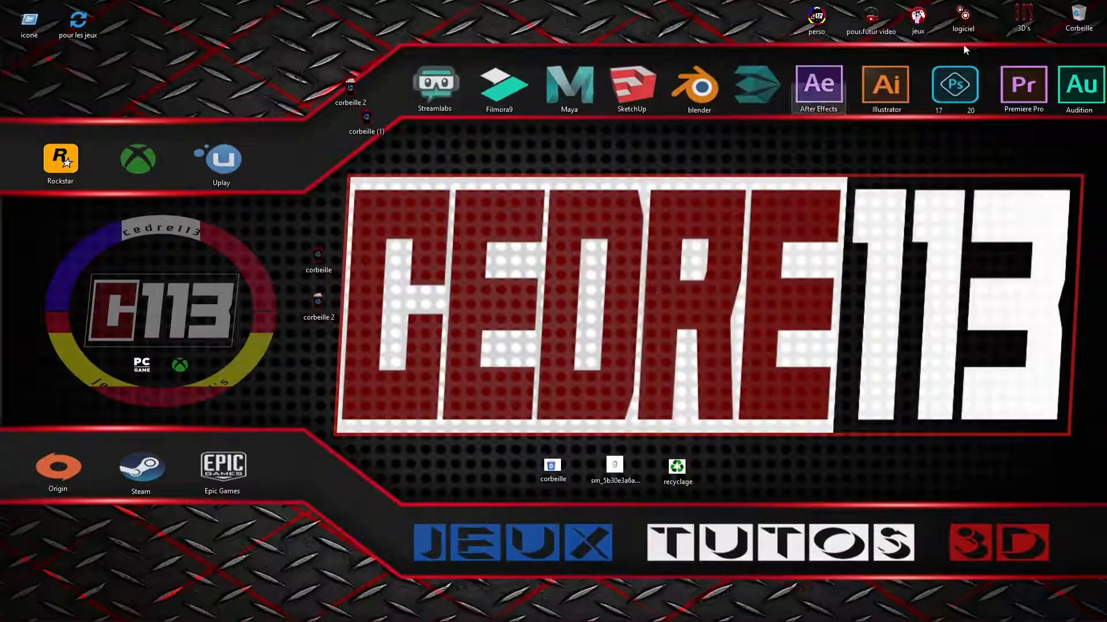
- Open the Windows desktop icon settings from the Themes personalization page and bring the dialog over the settings window
{"action": "right_click", "coordinate": [666, 217]}
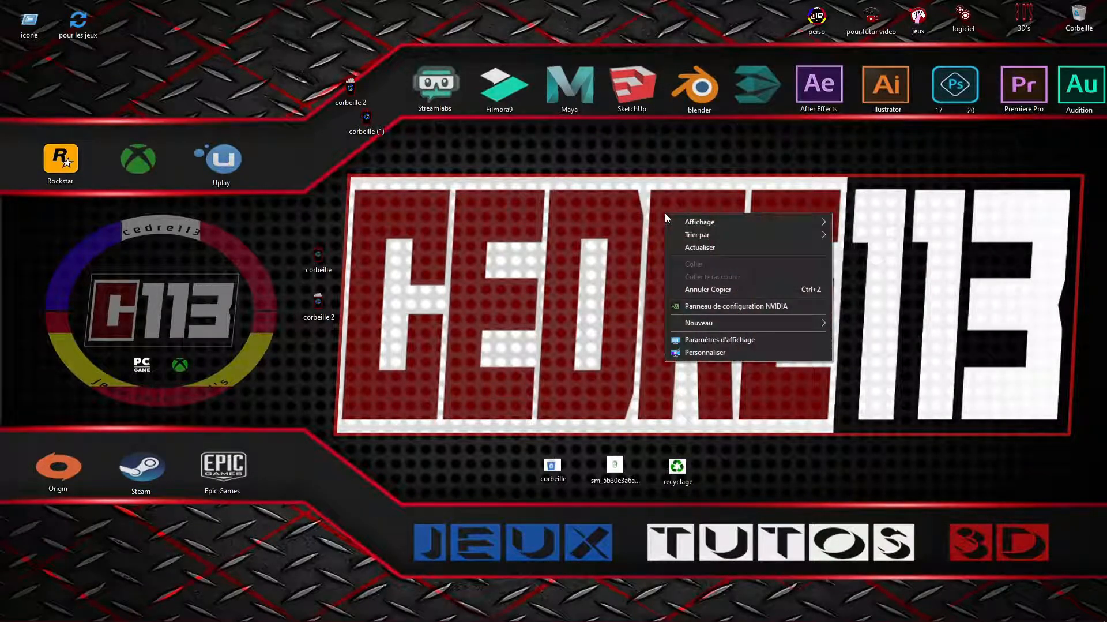
{"action": "left_click", "coordinate": [714, 352]}
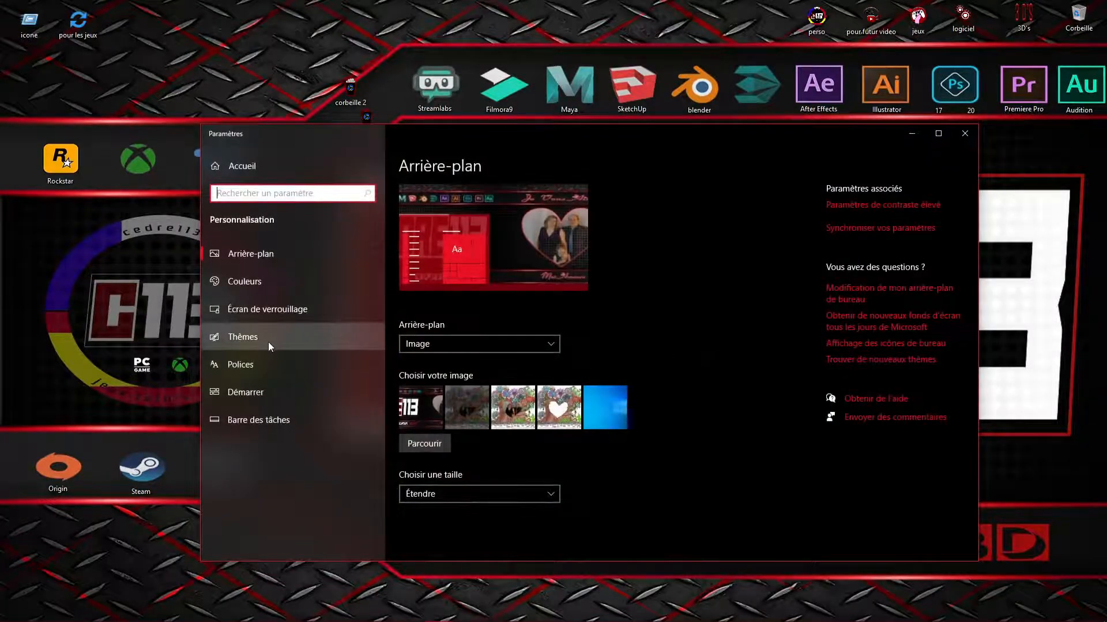
{"action": "left_click", "coordinate": [270, 345]}
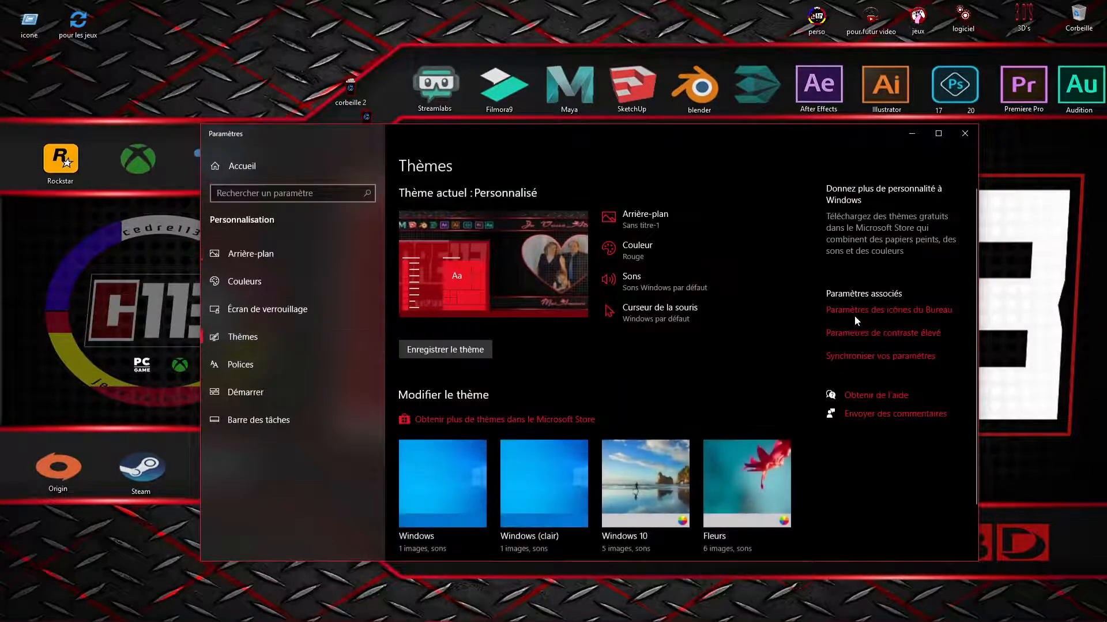
{"action": "left_click", "coordinate": [864, 311]}
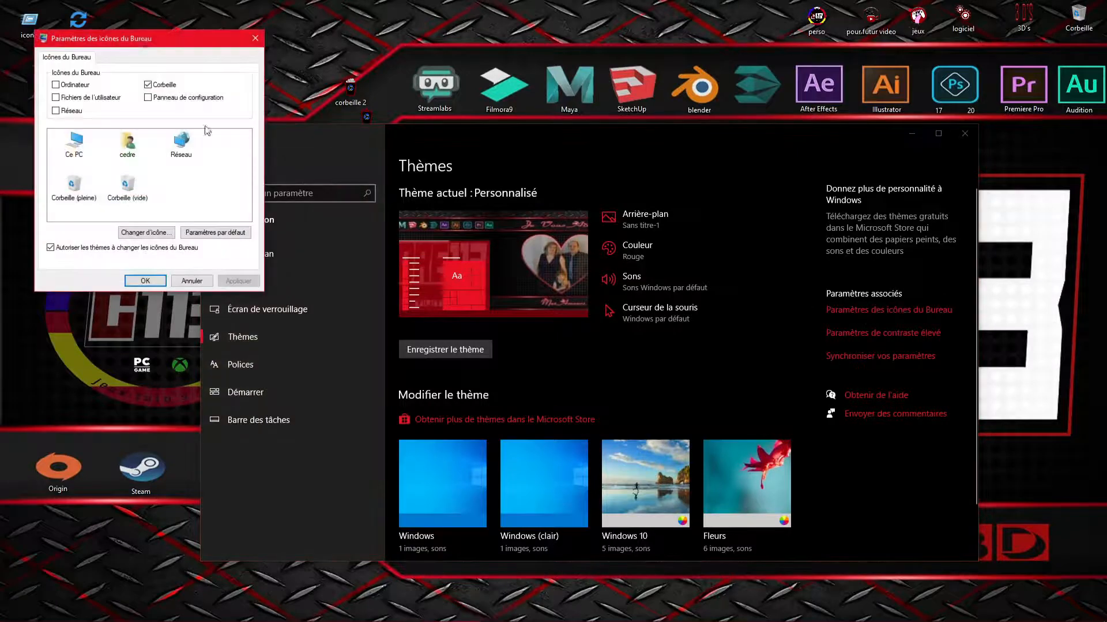
{"action": "left_click_drag", "start_coordinate": [143, 40], "coordinate": [502, 141]}
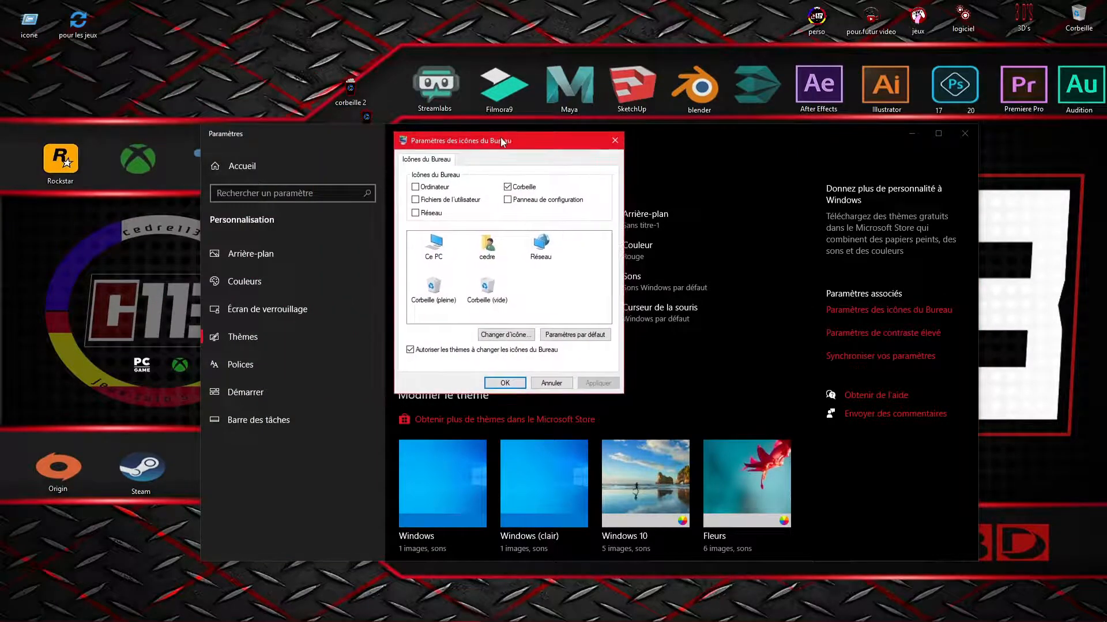
- Change the Corbeille (pleine) icon to the corbeille 2 icon file from the desktop
{"action": "left_click", "coordinate": [438, 291]}
{"action": "left_click", "coordinate": [475, 291]}
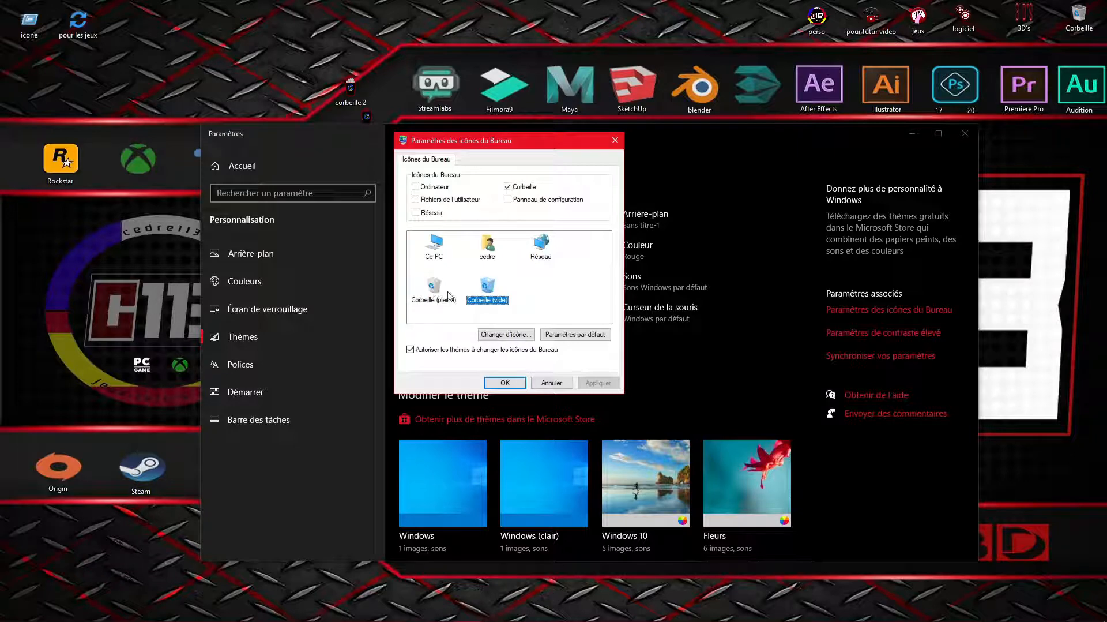
{"action": "left_click", "coordinate": [432, 298]}
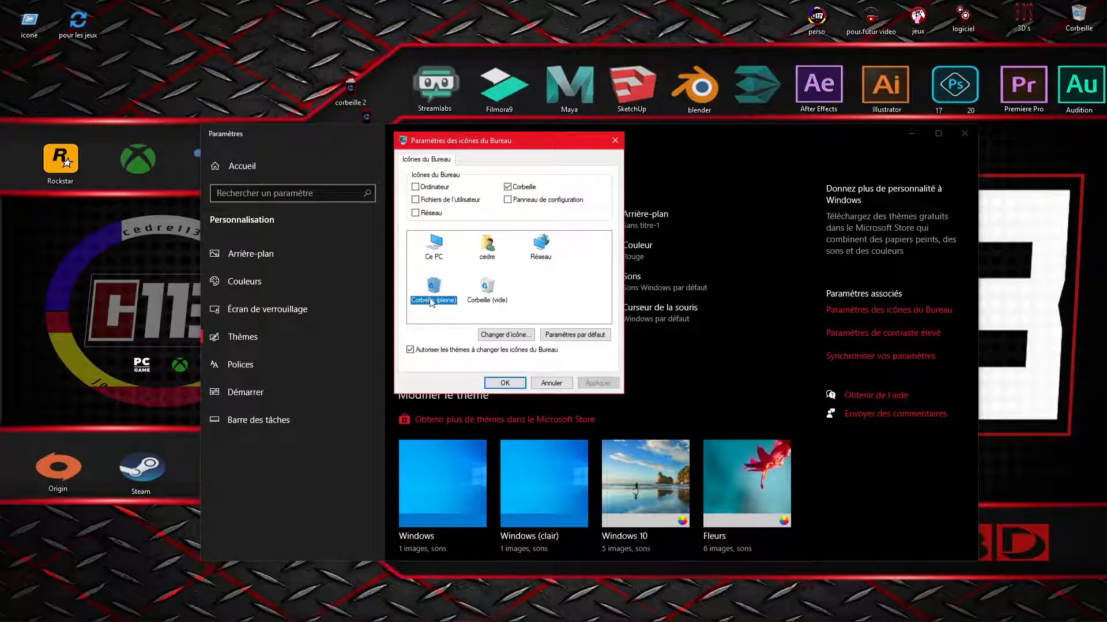
{"action": "left_click", "coordinate": [499, 335]}
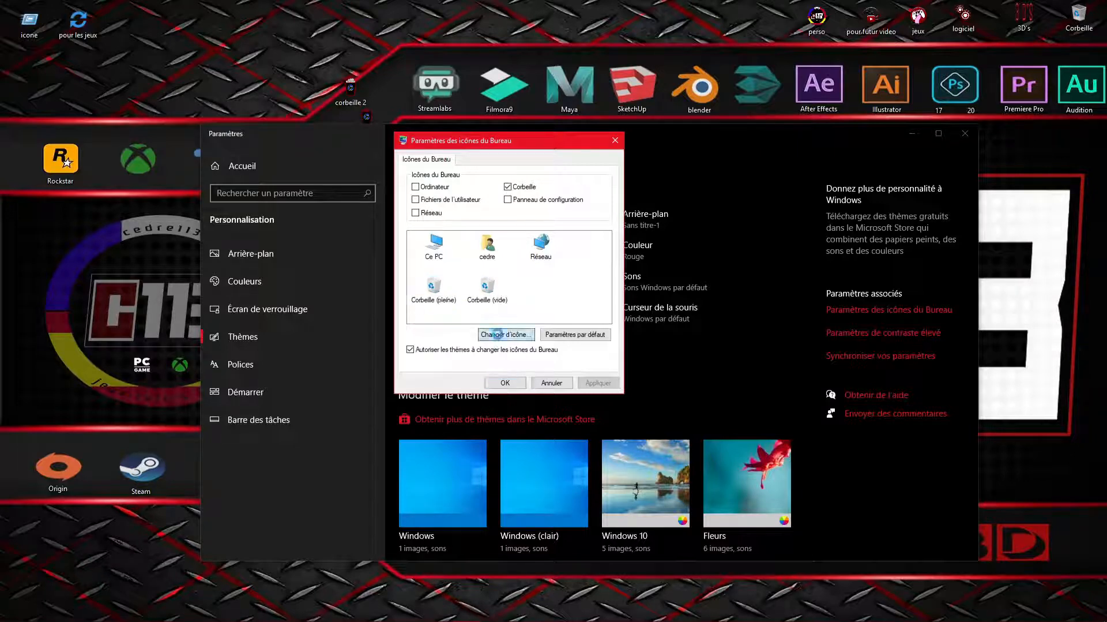
{"action": "left_click", "coordinate": [579, 230]}
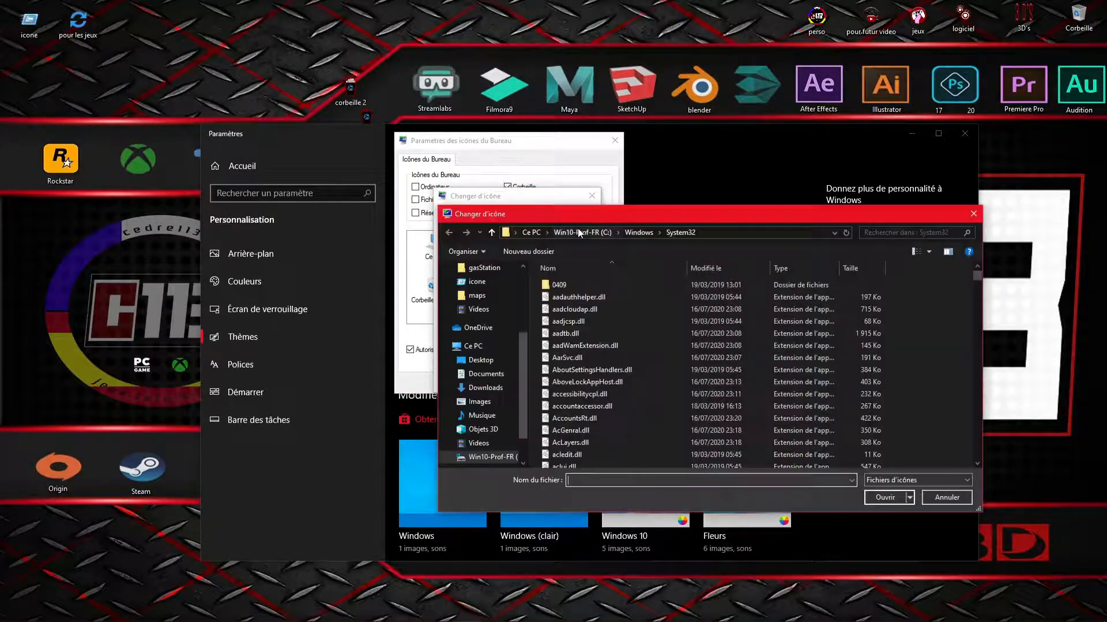
{"action": "scroll", "coordinate": [489, 291], "scroll_direction": "up", "scroll_amount": 3}
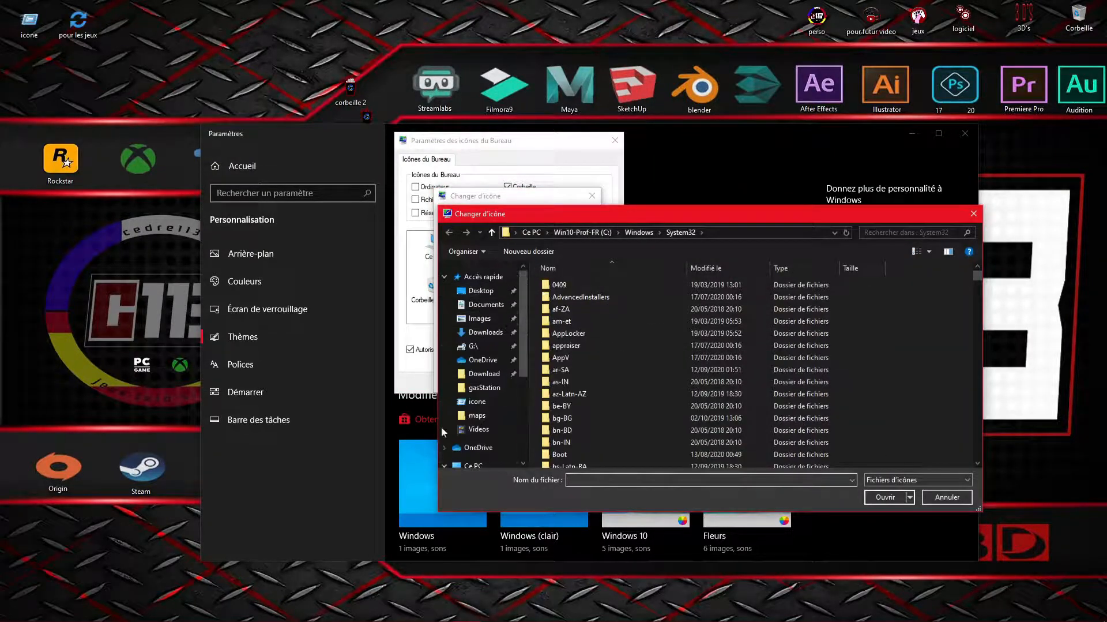
{"action": "left_click", "coordinate": [487, 292]}
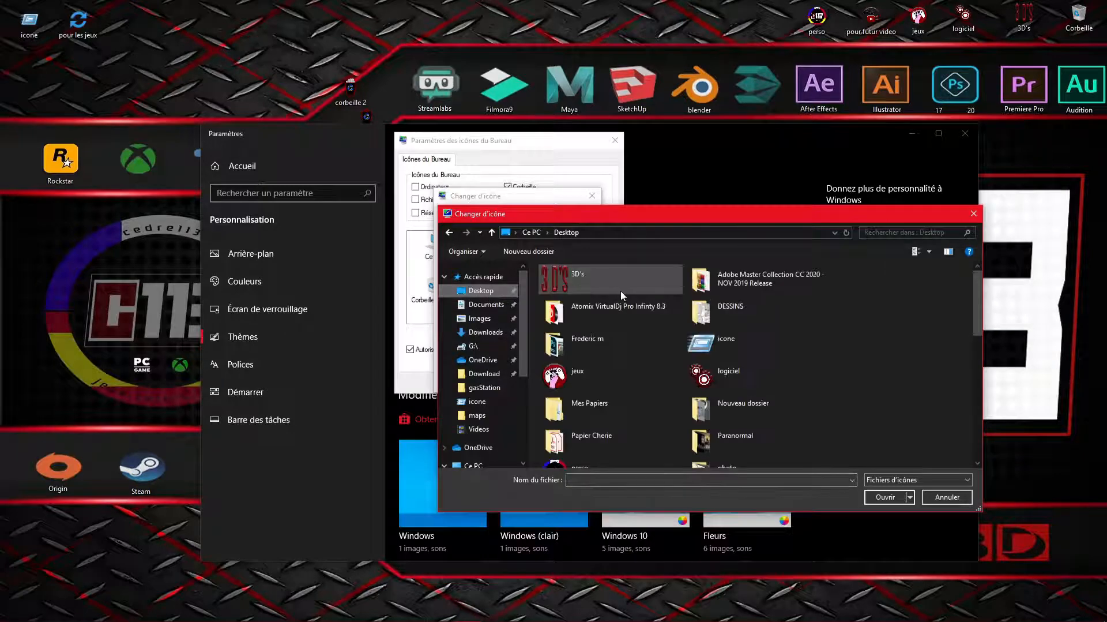
{"action": "scroll", "coordinate": [621, 294], "scroll_direction": "down", "scroll_amount": 3}
{"action": "scroll", "coordinate": [621, 294], "scroll_direction": "down", "scroll_amount": 3}
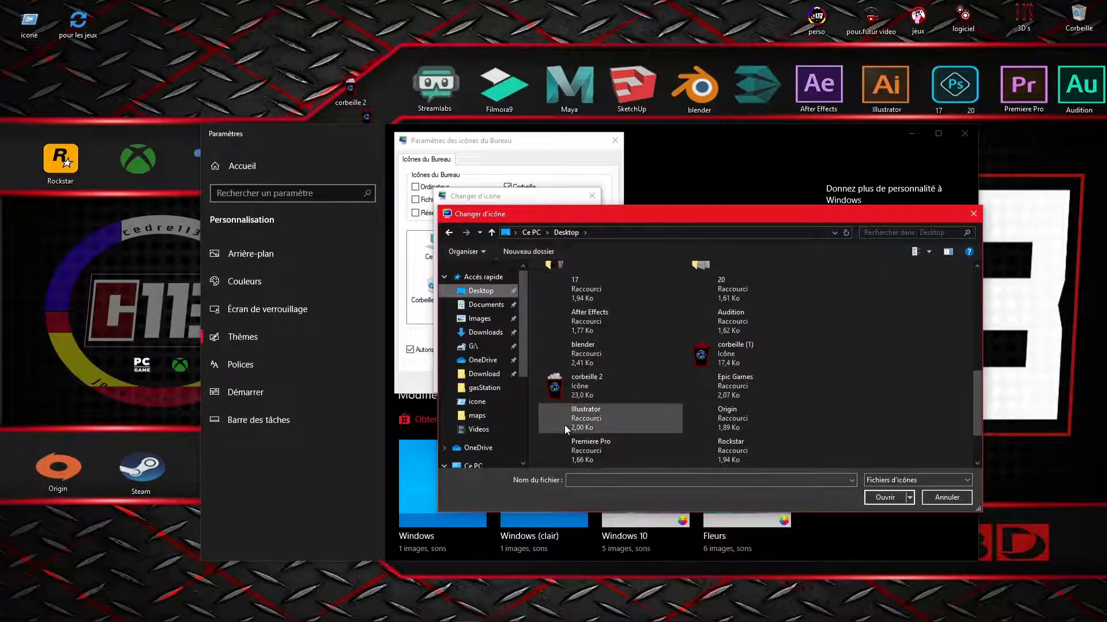
{"action": "left_click", "coordinate": [560, 391]}
{"action": "left_click", "coordinate": [885, 497]}
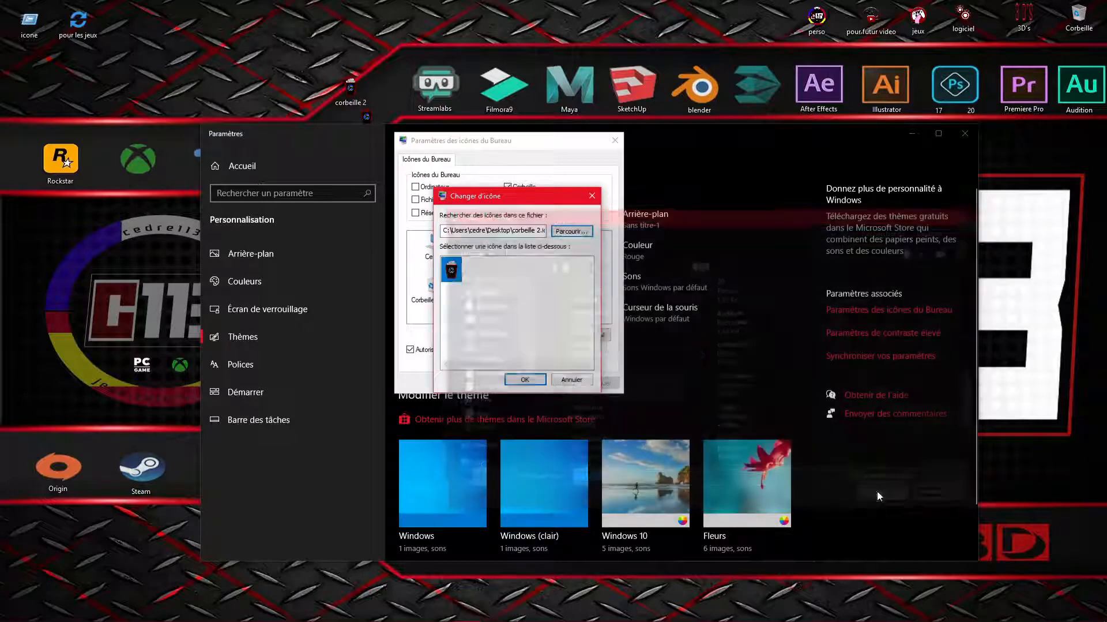
{"action": "left_click", "coordinate": [525, 379]}
- Change the Corbeille (vide) icon to the corbeille (1) icon file from the desktop
{"action": "left_click", "coordinate": [496, 299]}
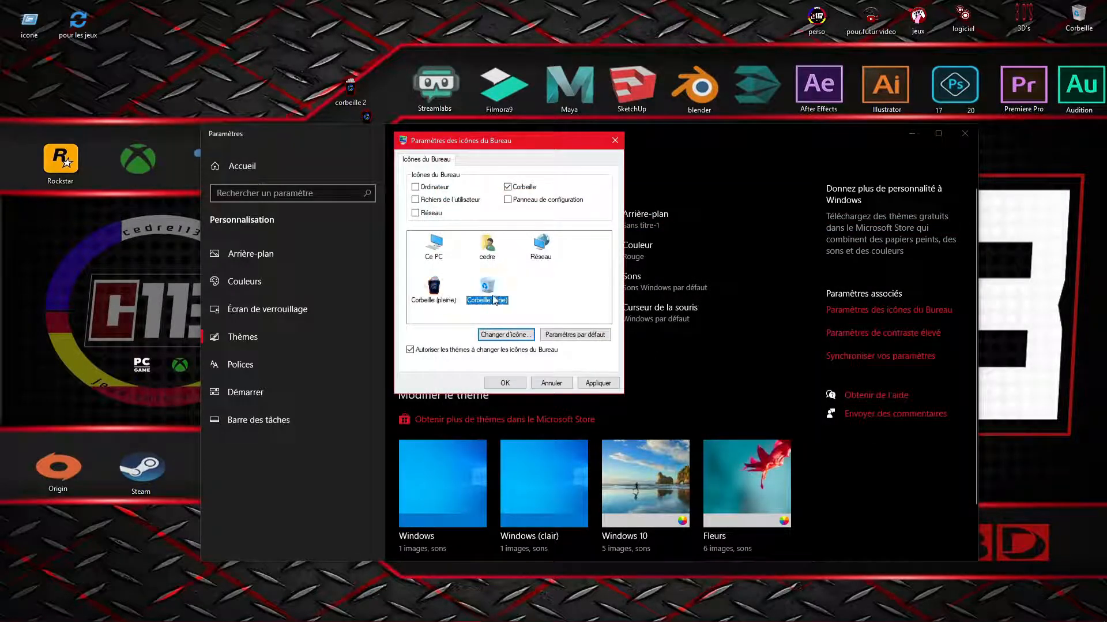
{"action": "left_click", "coordinate": [506, 335]}
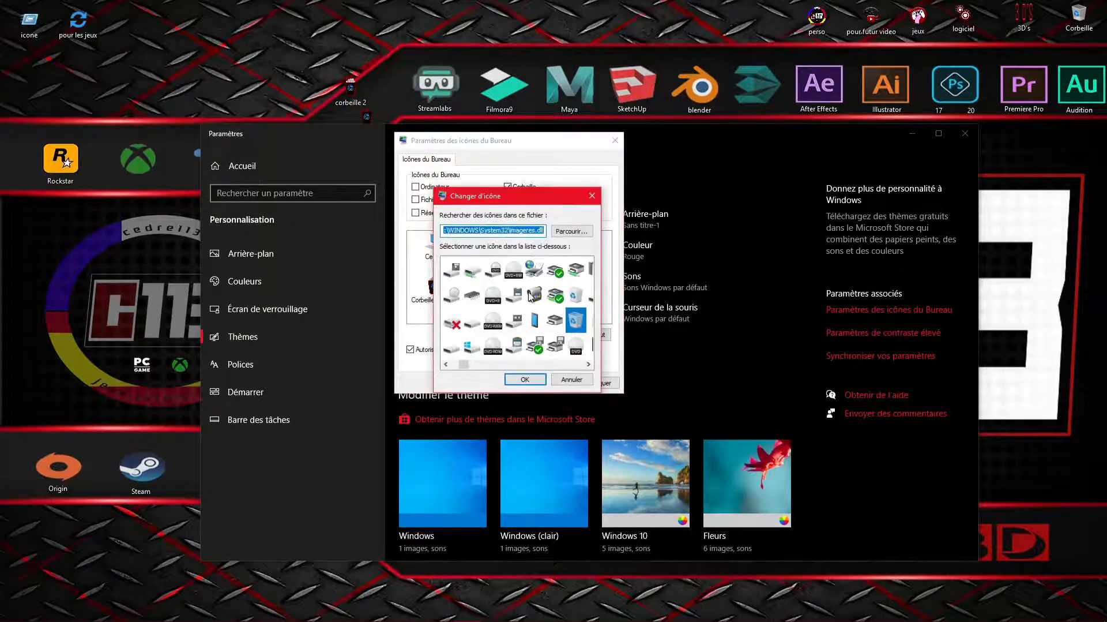
{"action": "left_click", "coordinate": [568, 231]}
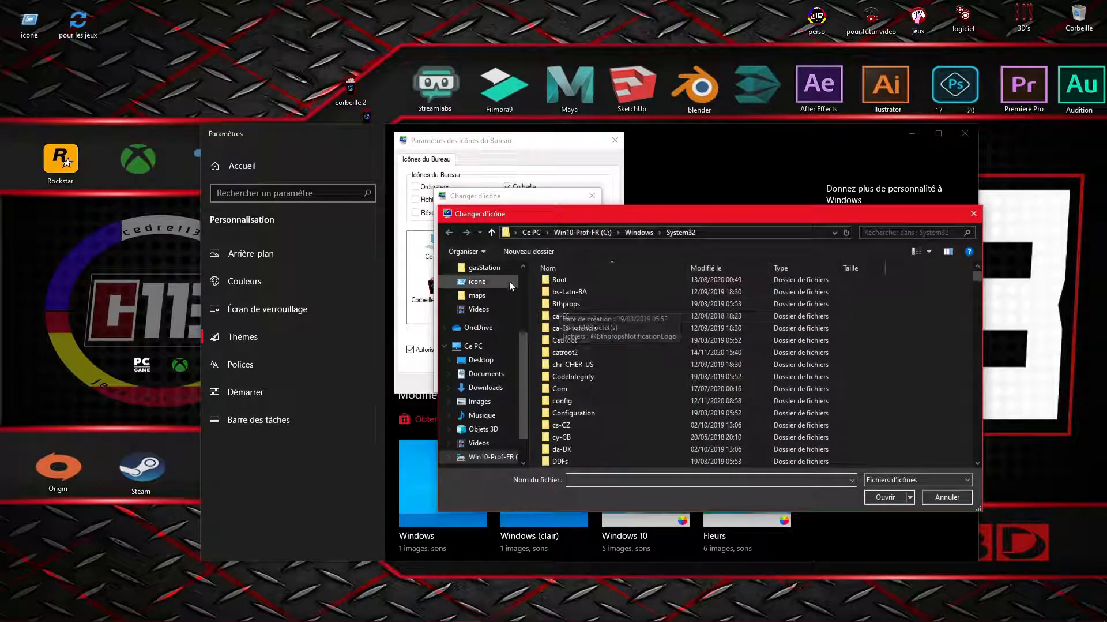
{"action": "scroll", "coordinate": [481, 288], "scroll_direction": "up", "scroll_amount": 2}
{"action": "left_click", "coordinate": [481, 291]}
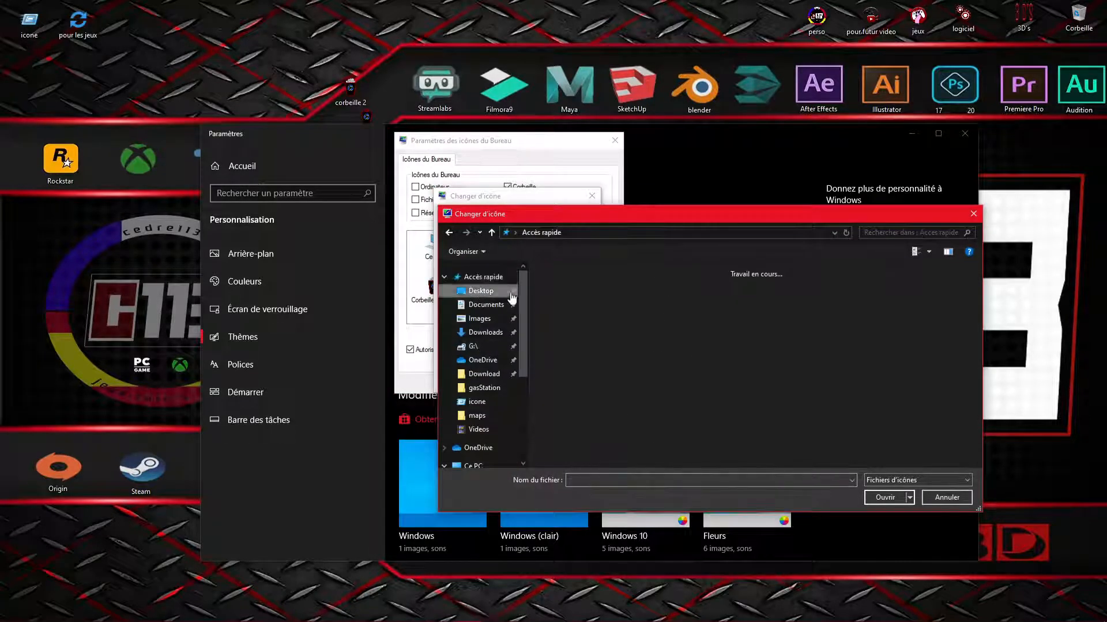
{"action": "scroll", "coordinate": [651, 311], "scroll_direction": "down", "scroll_amount": 5}
{"action": "left_click", "coordinate": [766, 289]}
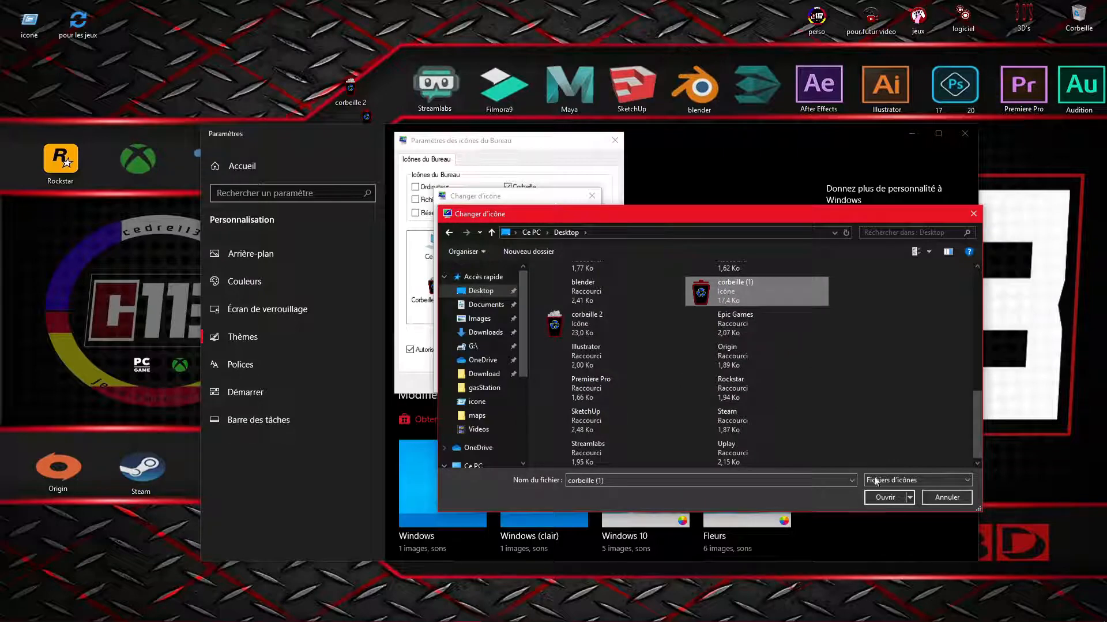
{"action": "left_click", "coordinate": [885, 496]}
{"action": "left_click", "coordinate": [521, 380]}
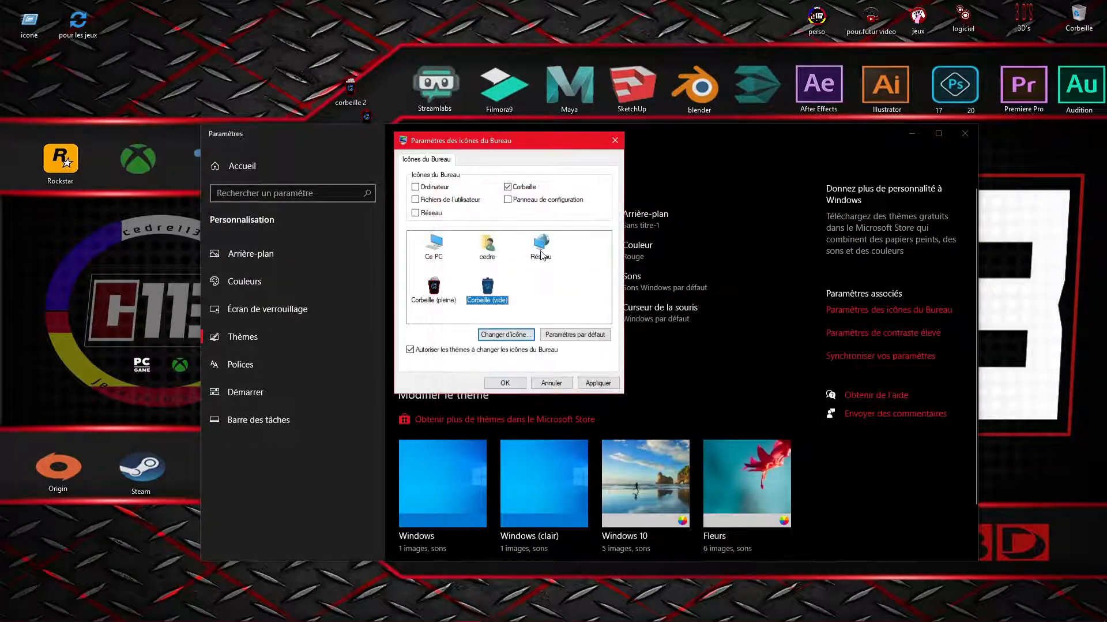
- Apply the new recycle bin icons, then close the desktop icon settings and the Windows settings window
{"action": "left_click", "coordinate": [600, 383]}
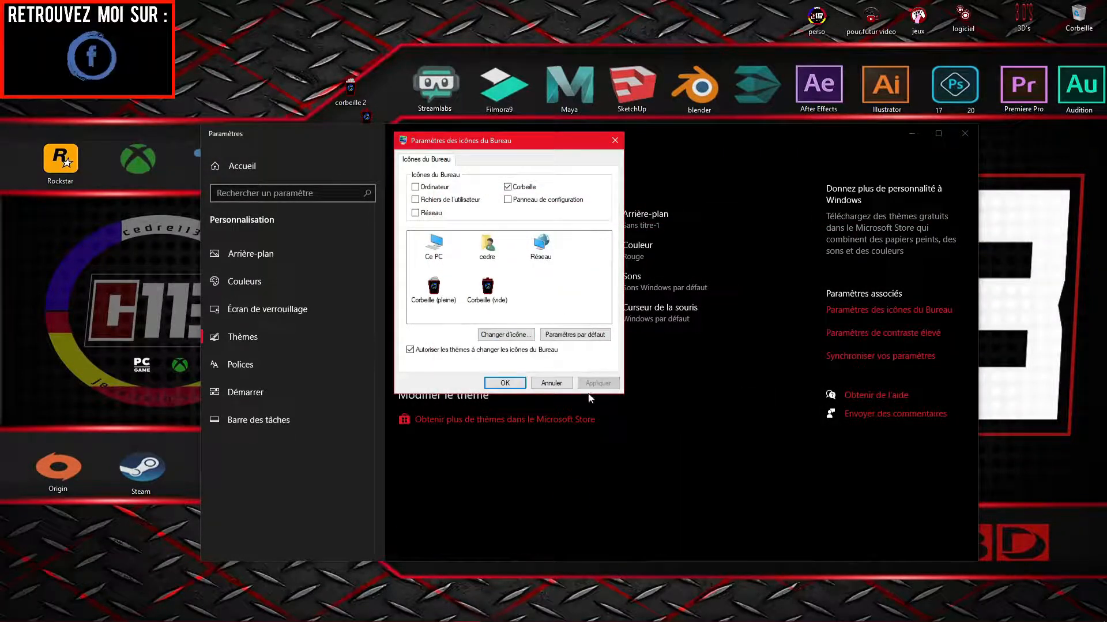
{"action": "left_click", "coordinate": [504, 383]}
{"action": "left_click", "coordinate": [965, 133]}
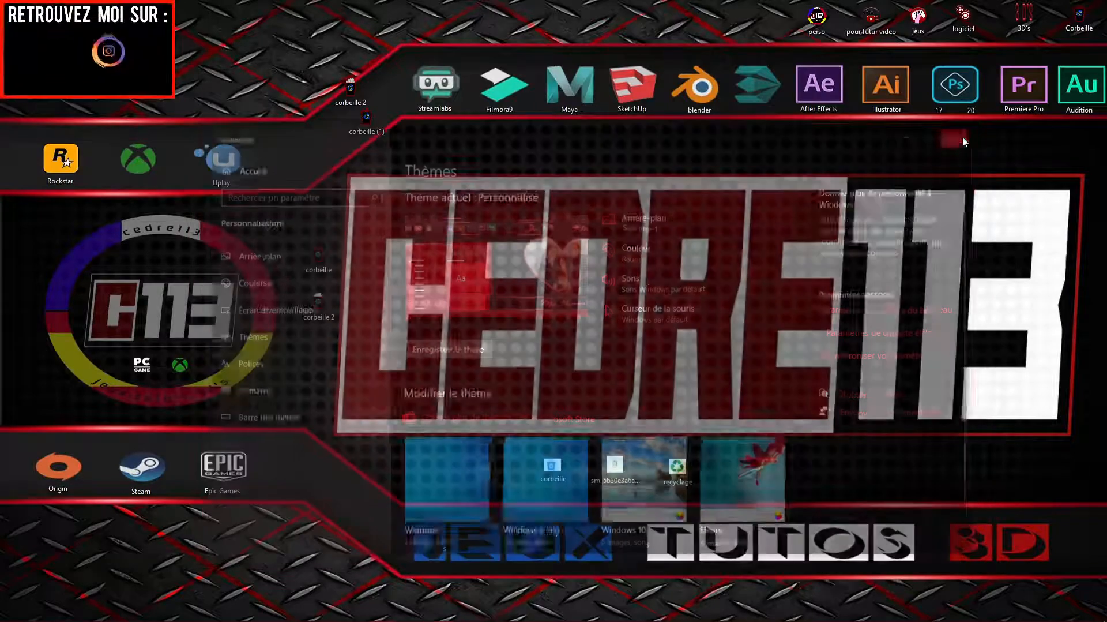
- Move the recycle bin to the open desktop area over the wallpaper logo and put the corbeille and corbeille 2 PNG files into it
{"action": "left_click_drag", "start_coordinate": [1096, 28], "coordinate": [890, 238]}
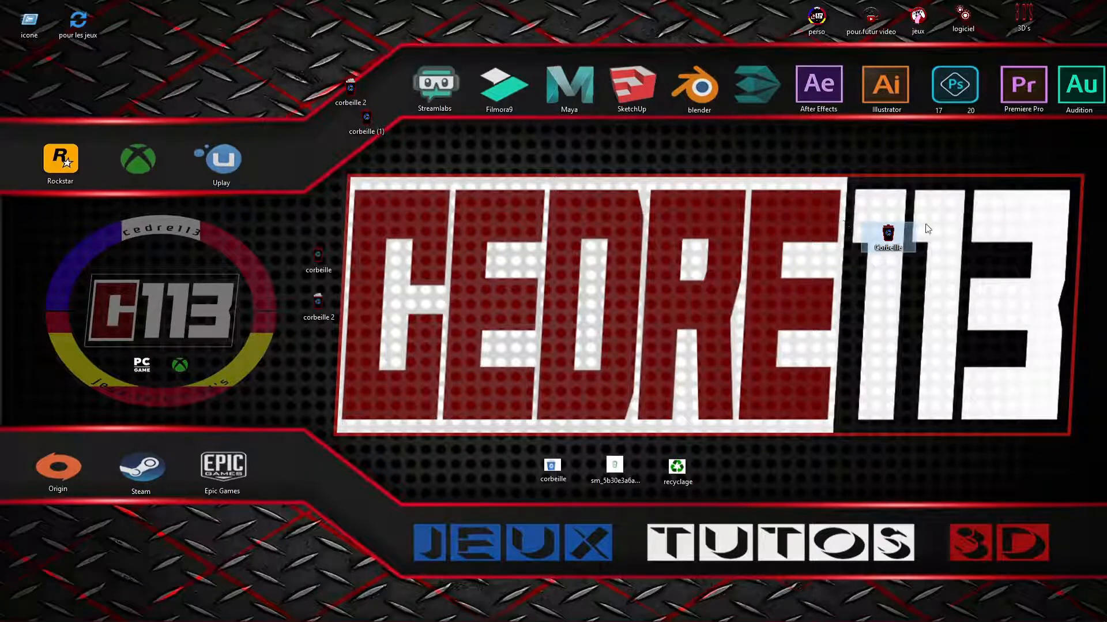
{"action": "left_click_drag", "start_coordinate": [286, 231], "coordinate": [345, 357]}
{"action": "left_click_drag", "start_coordinate": [342, 266], "coordinate": [875, 240]}
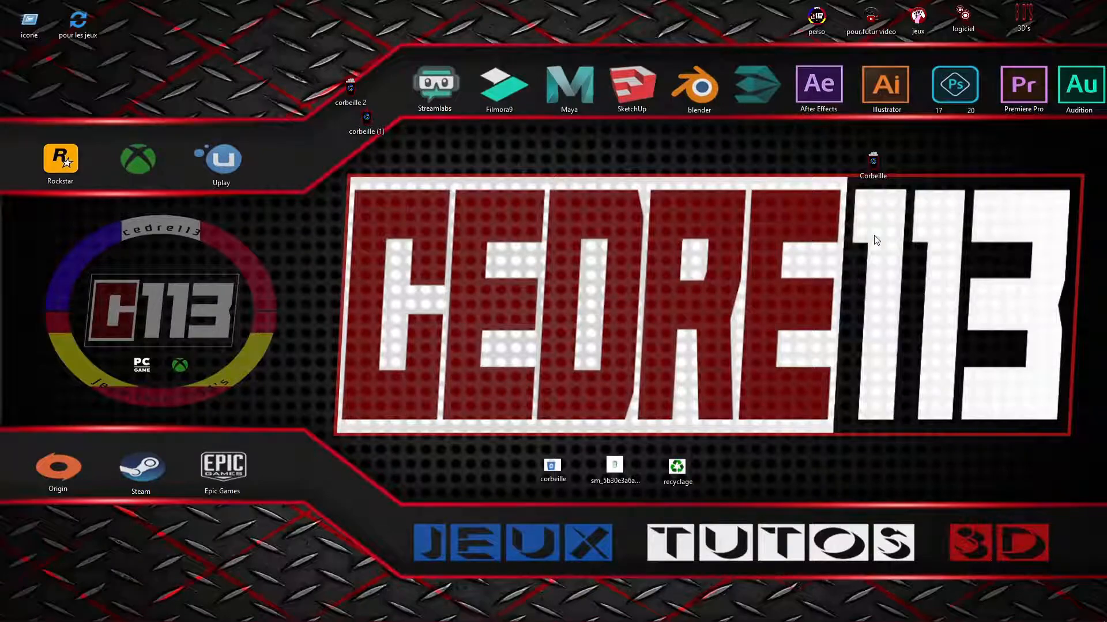
- Empty the recycle bin, confirming the permanent deletion, and move it back to the desktop's upper row beside the 3D's shortcut
{"action": "left_click", "coordinate": [875, 165]}
{"action": "right_click", "coordinate": [875, 165]}
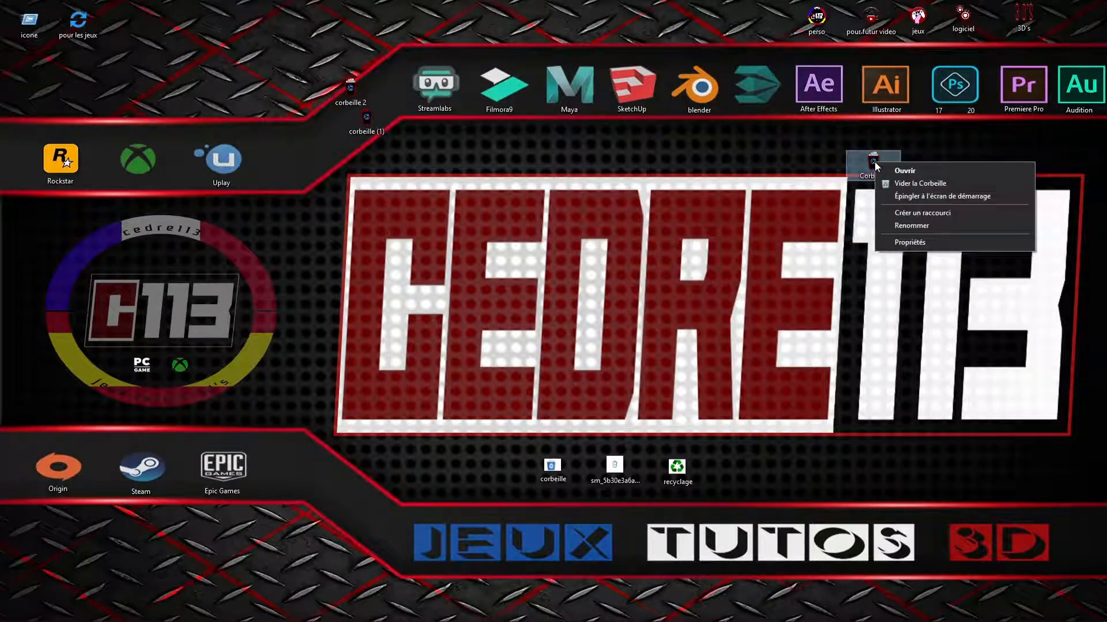
{"action": "left_click", "coordinate": [885, 183]}
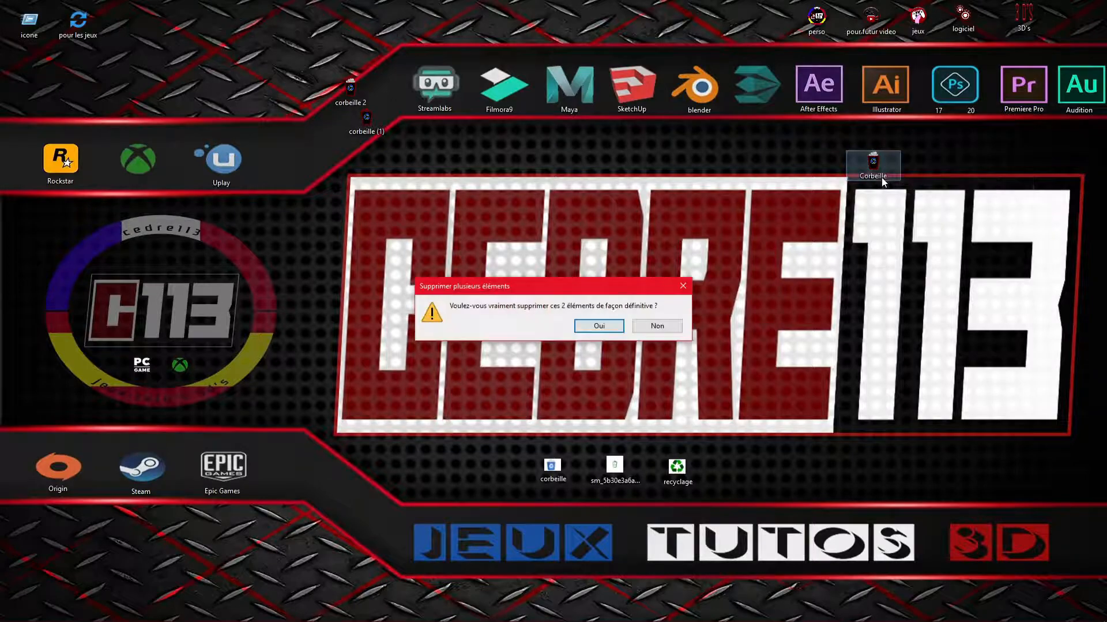
{"action": "left_click", "coordinate": [616, 326]}
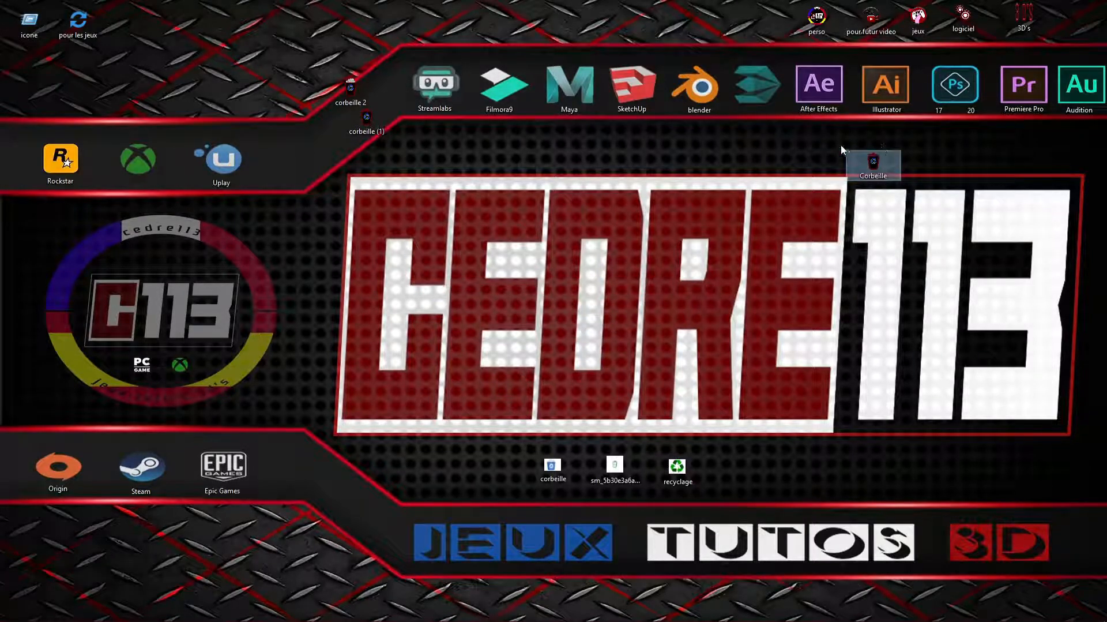
{"action": "left_click_drag", "start_coordinate": [892, 151], "coordinate": [934, 149]}
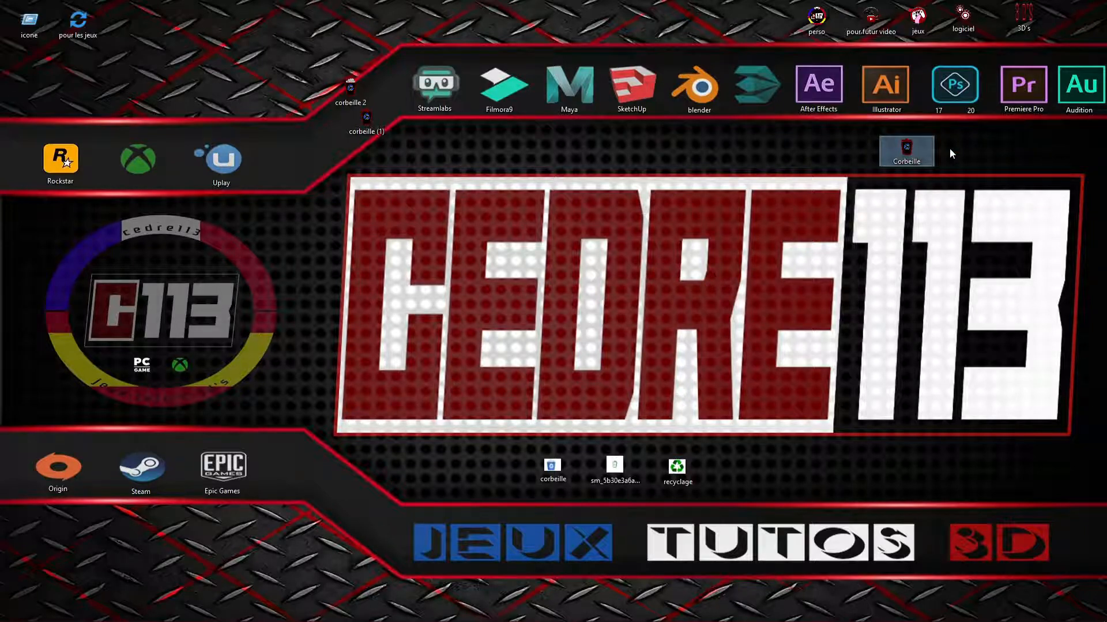
{"action": "left_click_drag", "start_coordinate": [912, 144], "coordinate": [1072, 14]}
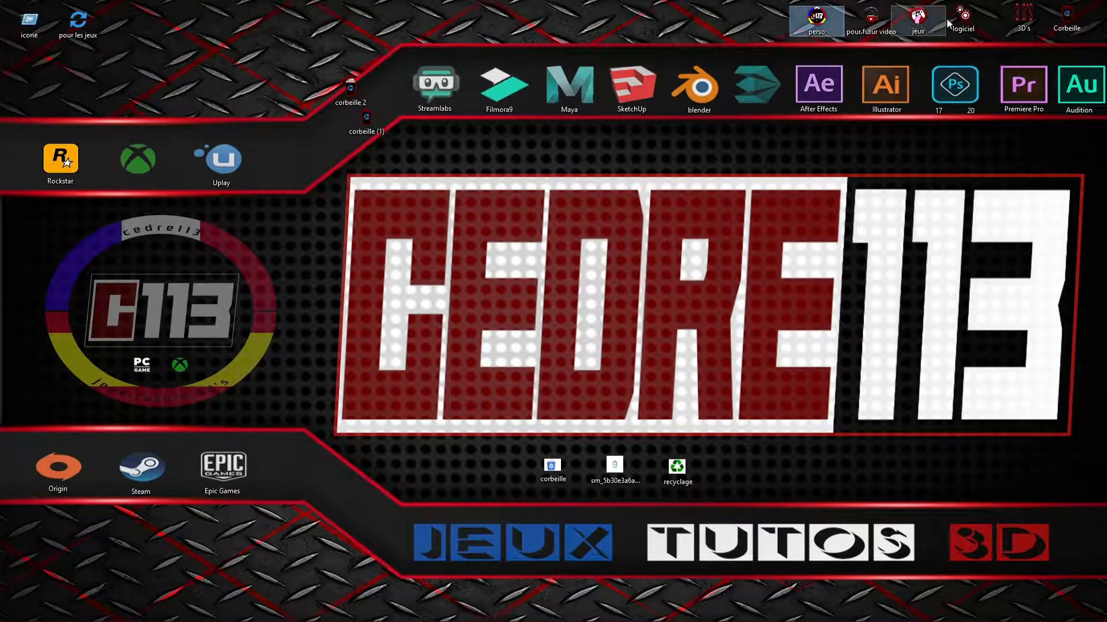
- Look through the custom game icons in the desktop's jeux folder and close the folder
{"action": "double_click", "coordinate": [919, 17]}
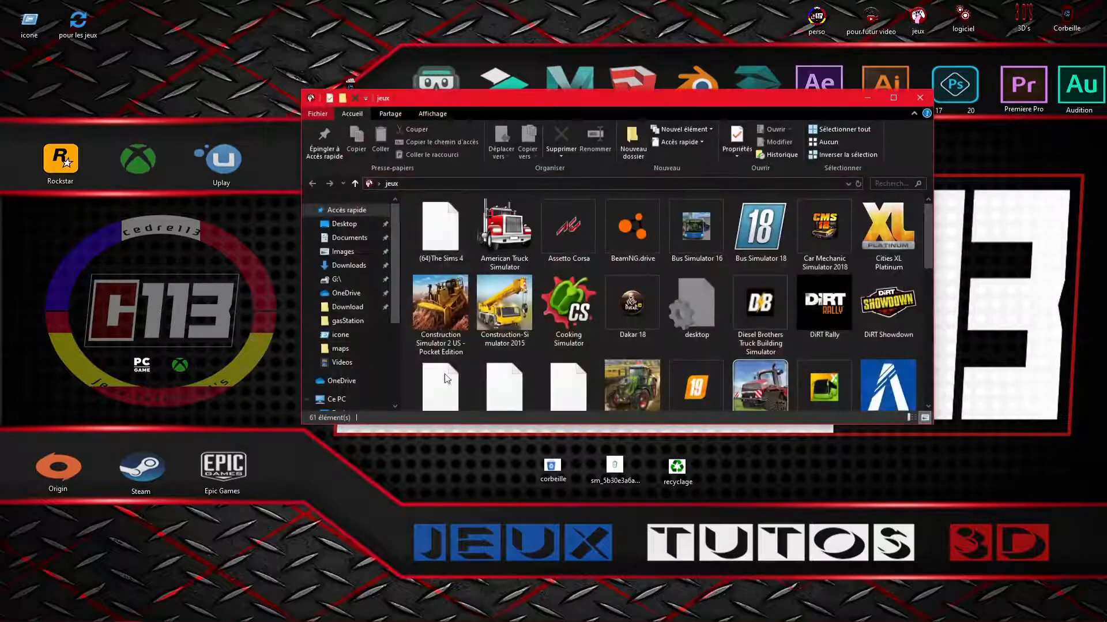
{"action": "scroll", "coordinate": [493, 365], "scroll_direction": "down", "scroll_amount": 5}
{"action": "left_click", "coordinate": [921, 98]}
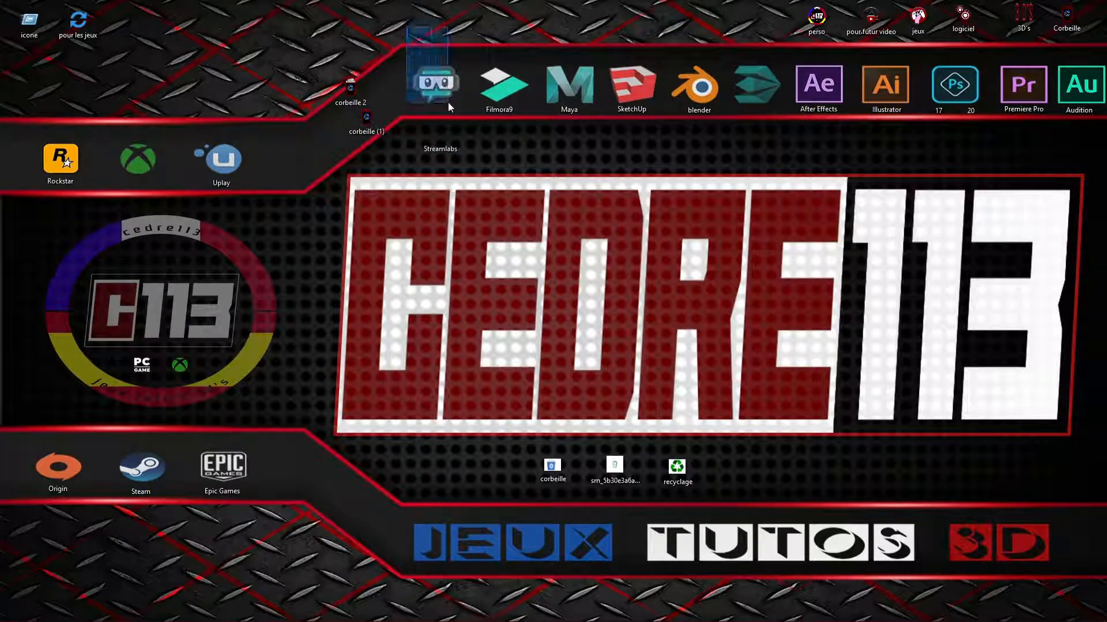
- Put the Streamlabs shortcut back in line beside Filmora9 in the desktop's row of program icons
{"action": "left_click", "coordinate": [443, 142]}
{"action": "left_click_drag", "start_coordinate": [444, 138], "coordinate": [439, 103]}
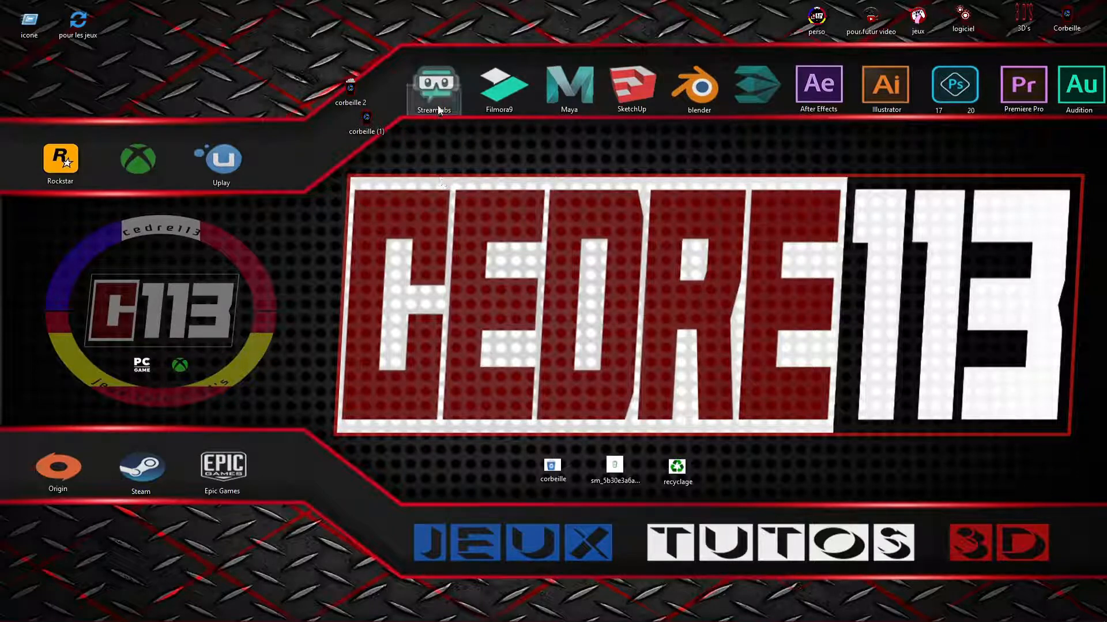